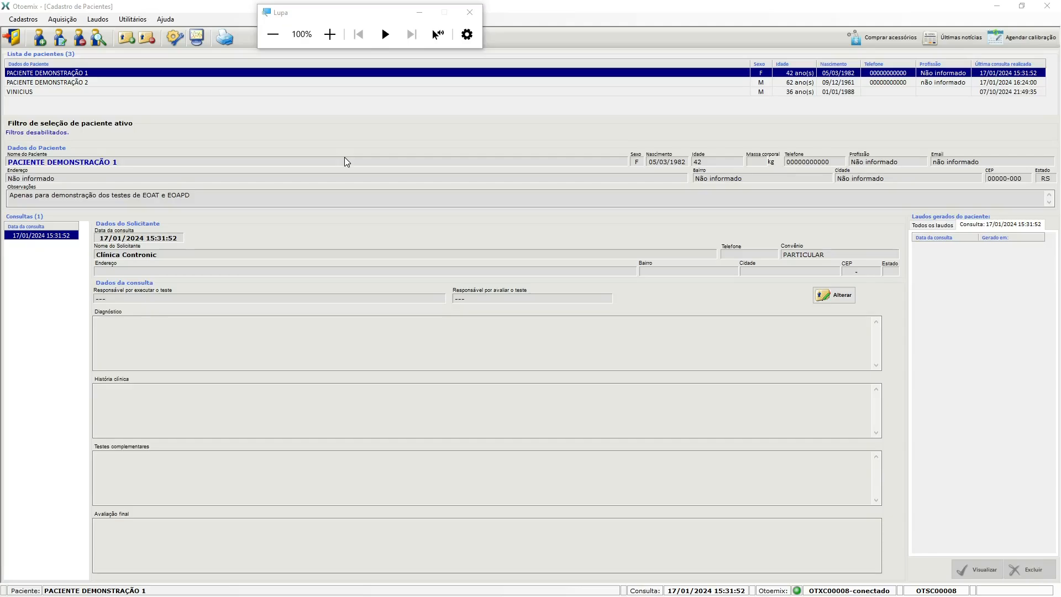
# Uncover the desktop to point out the Otoemix 1 shortcut, and maximize the patient registration window again.
pyautogui.doubleClick(185, 8)
pyautogui.moveTo(202, 16); pyautogui.dragTo(255, 31)
pyautogui.click(25, 18)
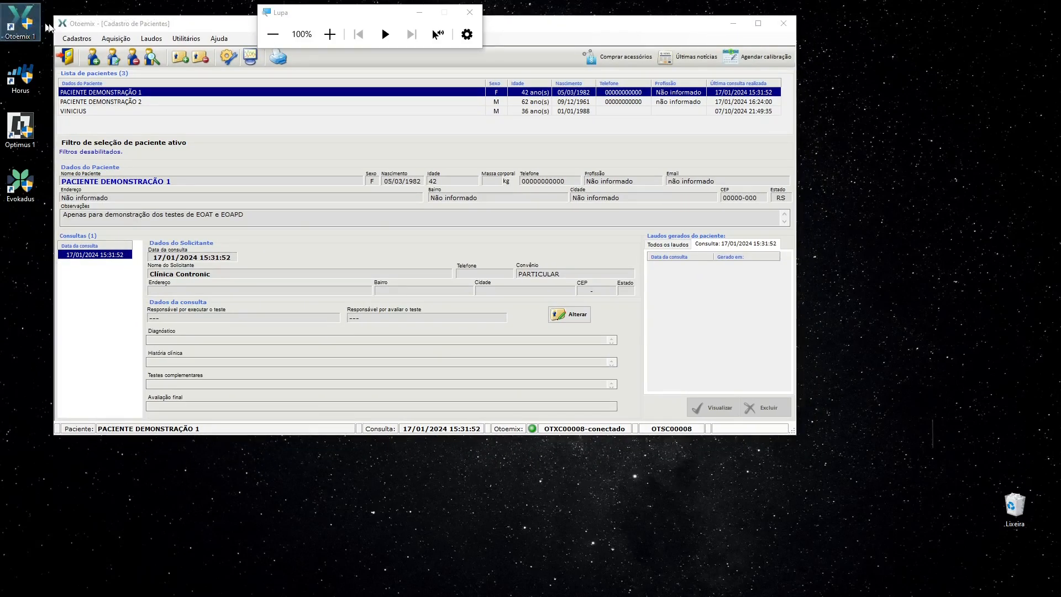
pyautogui.click(757, 24)
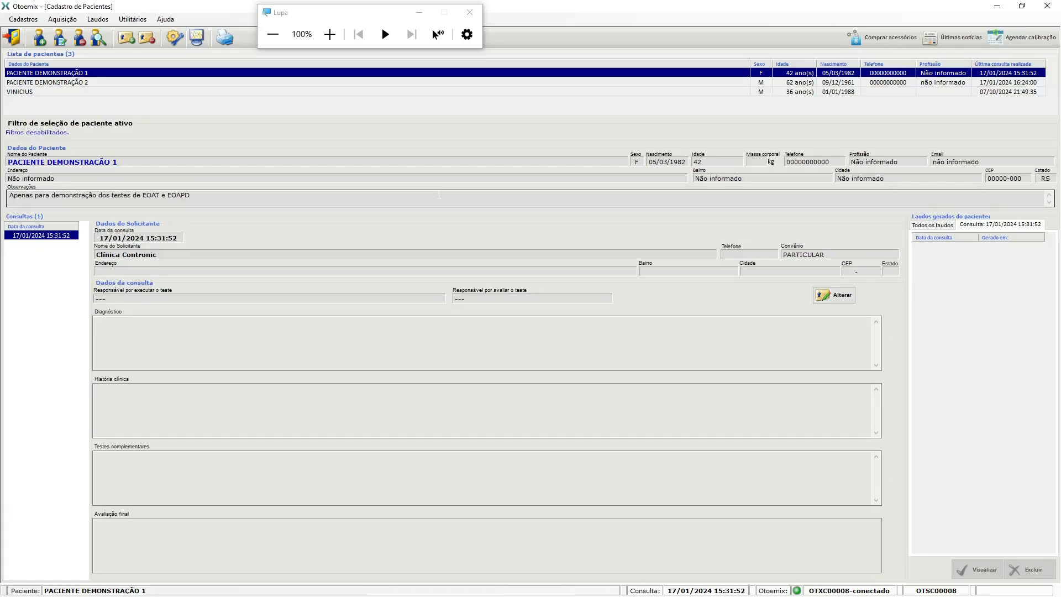
# Open the requester registry (Solicitantes) and move its dialog closer to the upper part of the patient data.
pyautogui.click(330, 43)
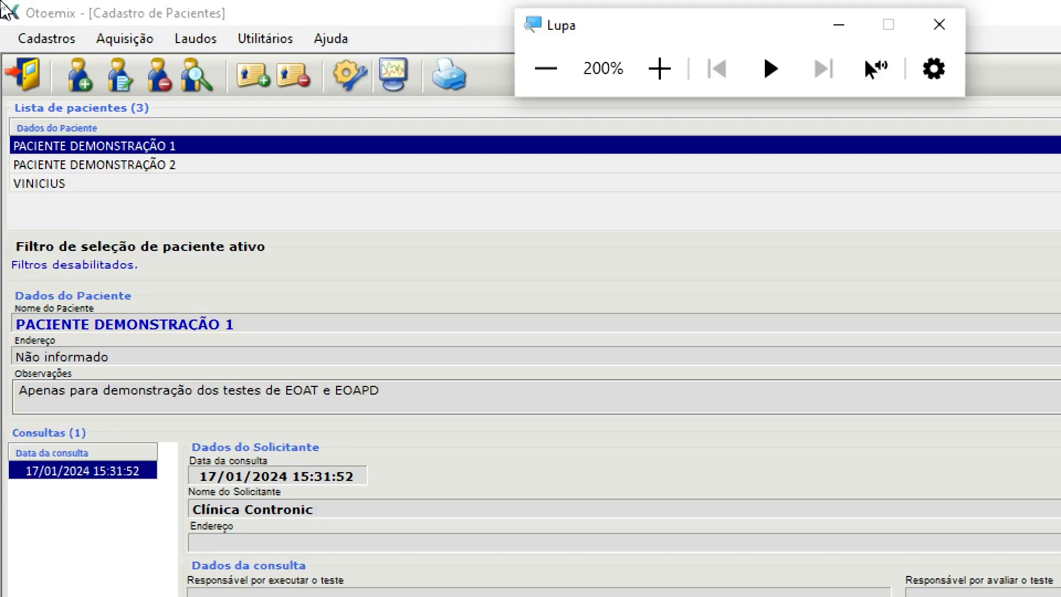
pyautogui.click(60, 42)
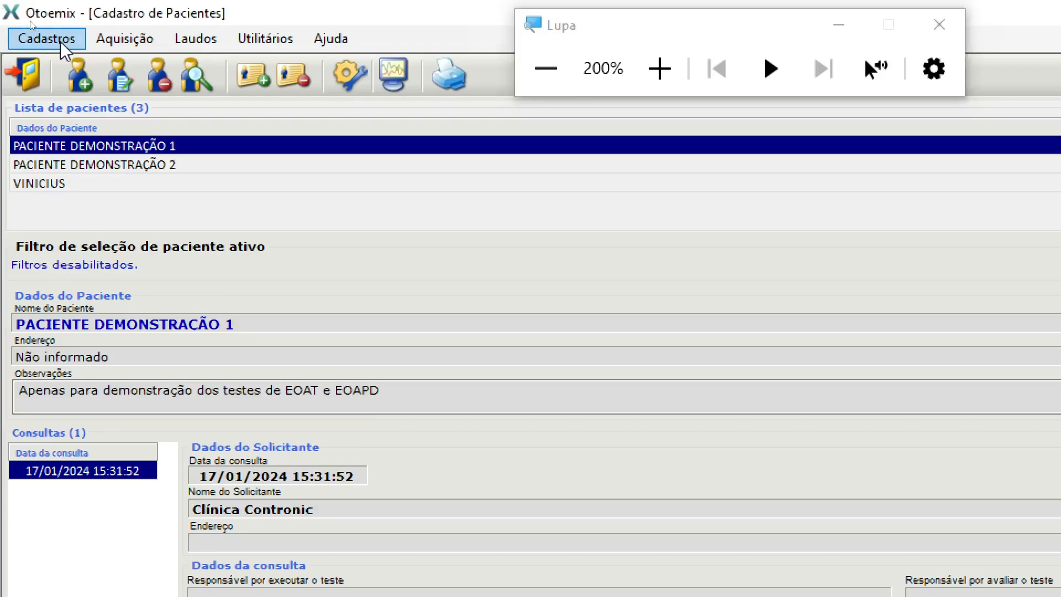
pyautogui.click(47, 40)
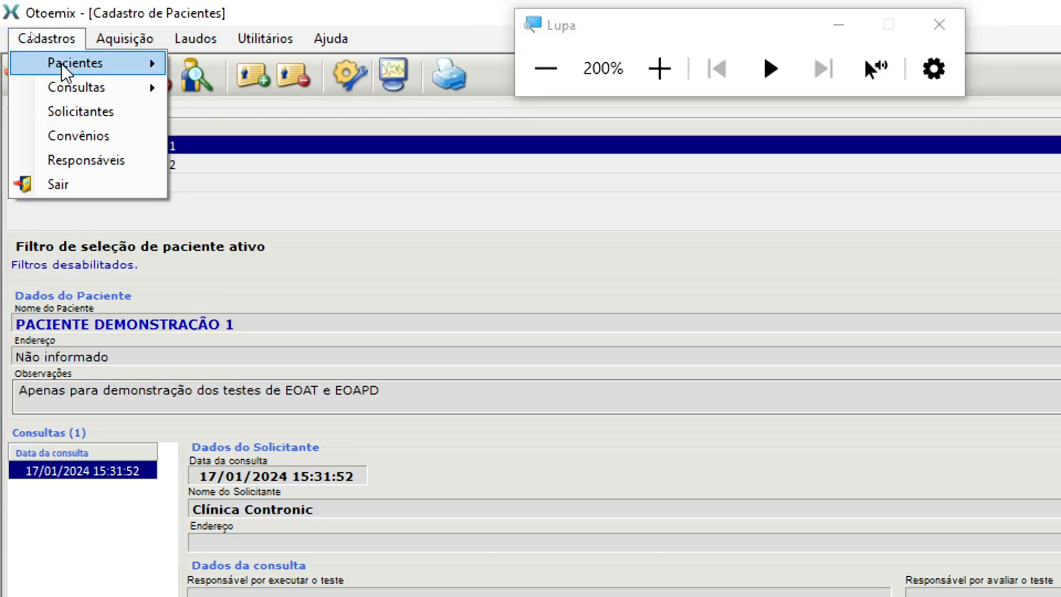
pyautogui.moveTo(63, 65)
pyautogui.moveTo(74, 94)
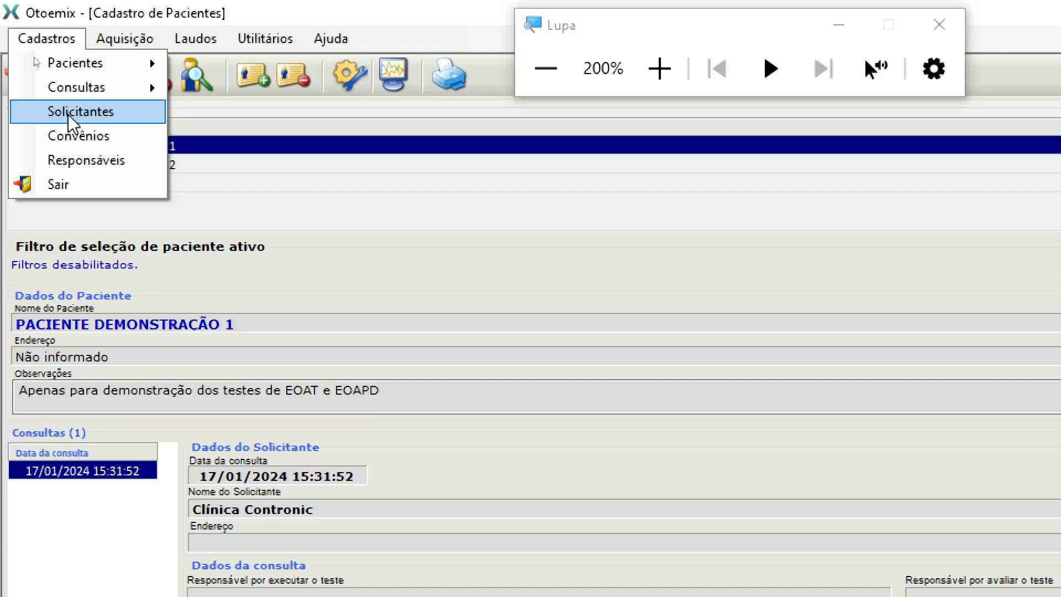
pyautogui.click(81, 114)
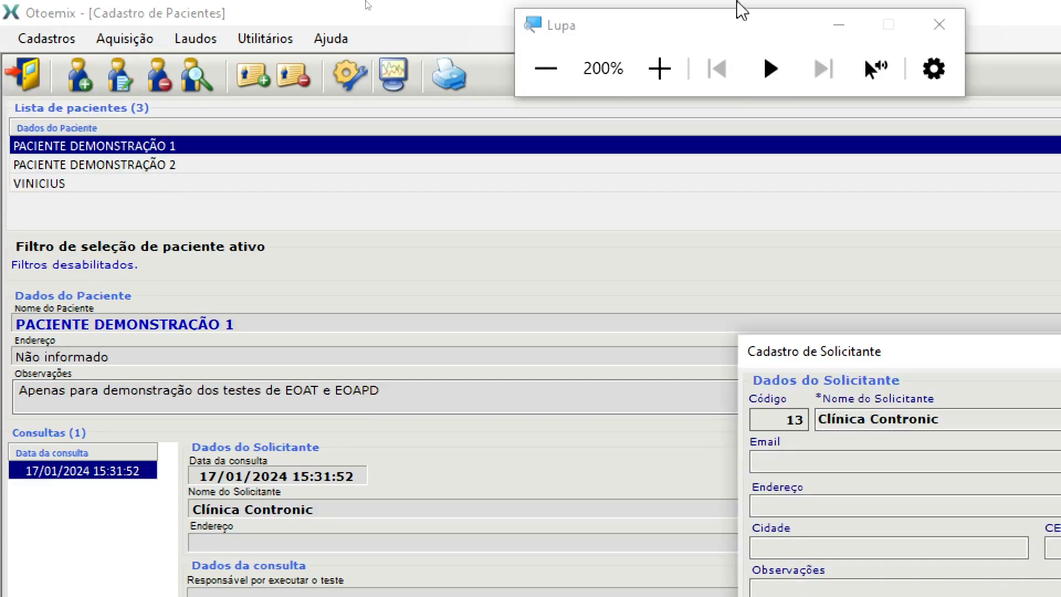
pyautogui.click(546, 68)
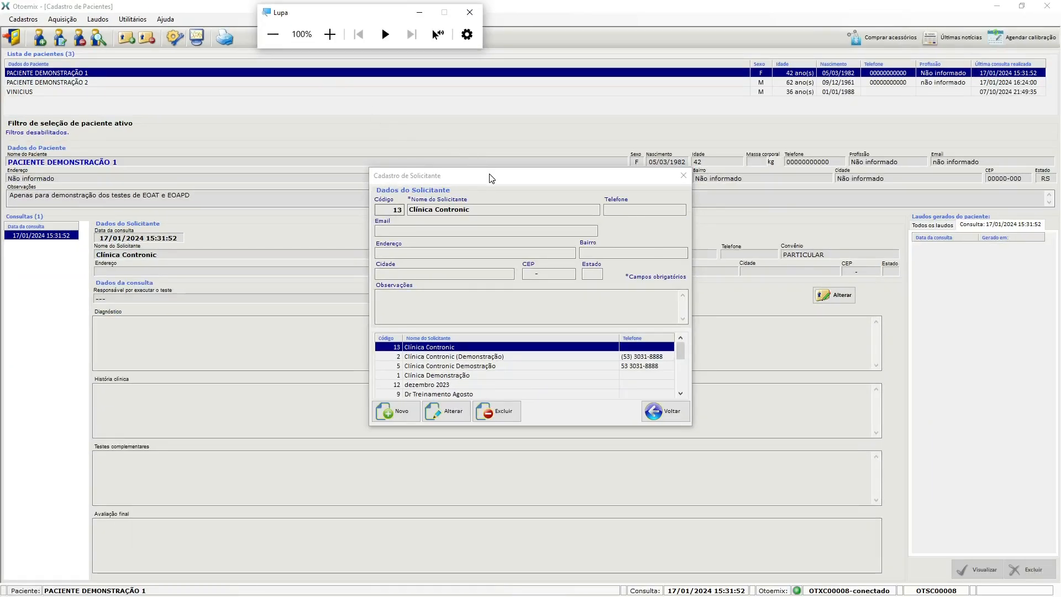
pyautogui.moveTo(492, 179); pyautogui.dragTo(373, 120)
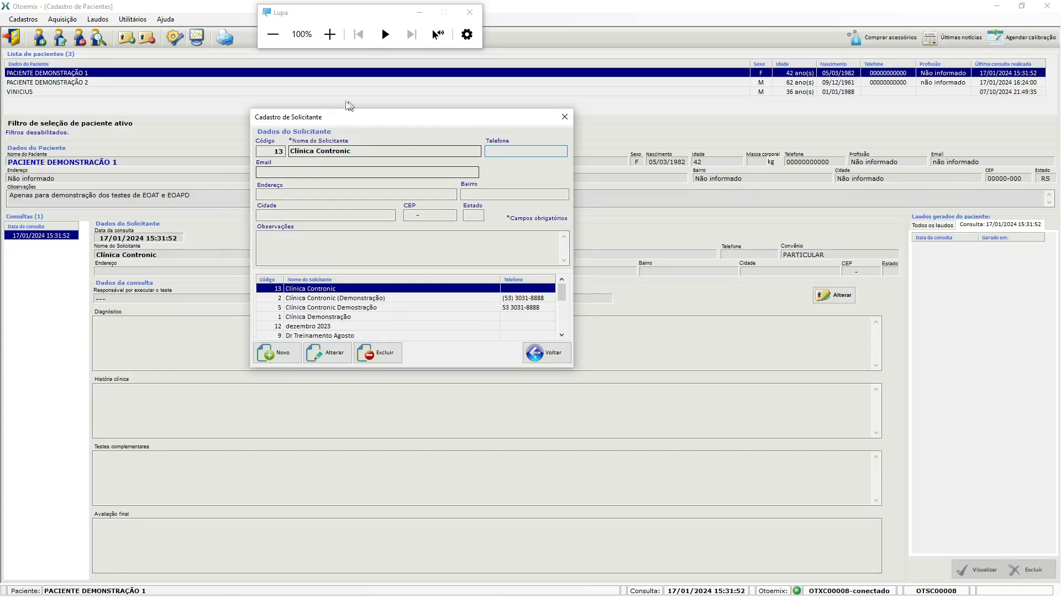
# Create a new requester named "Solicitante Ficticio" and save the record.
pyautogui.click(315, 353)
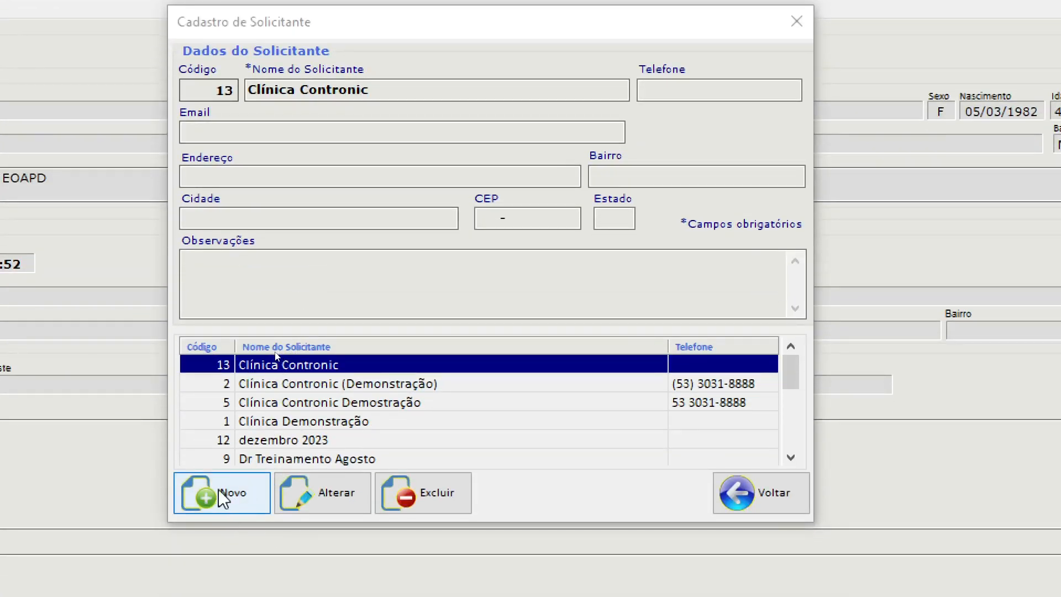
pyautogui.click(211, 493)
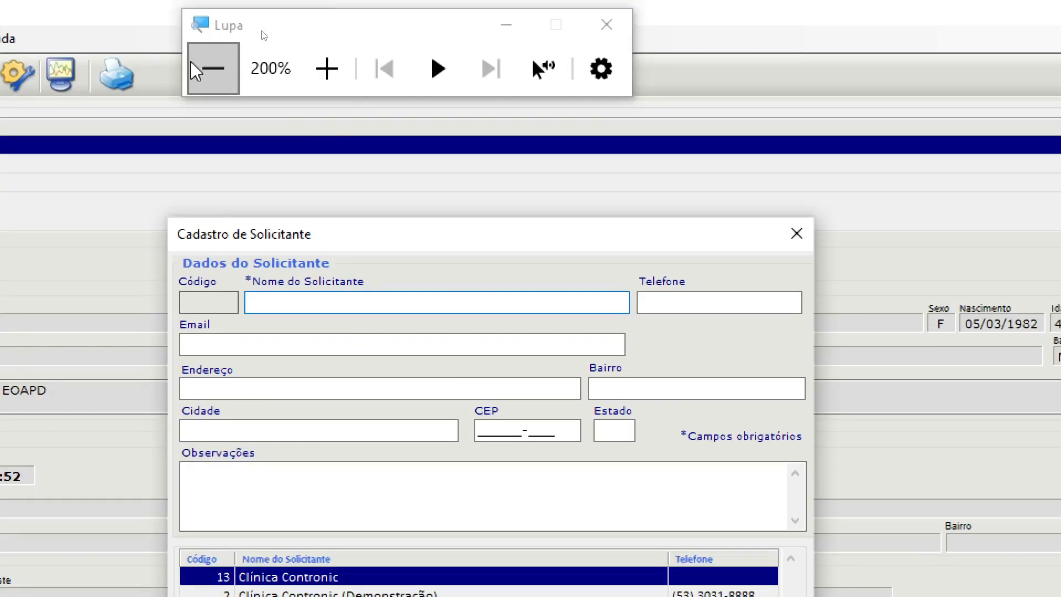
pyautogui.click(210, 68)
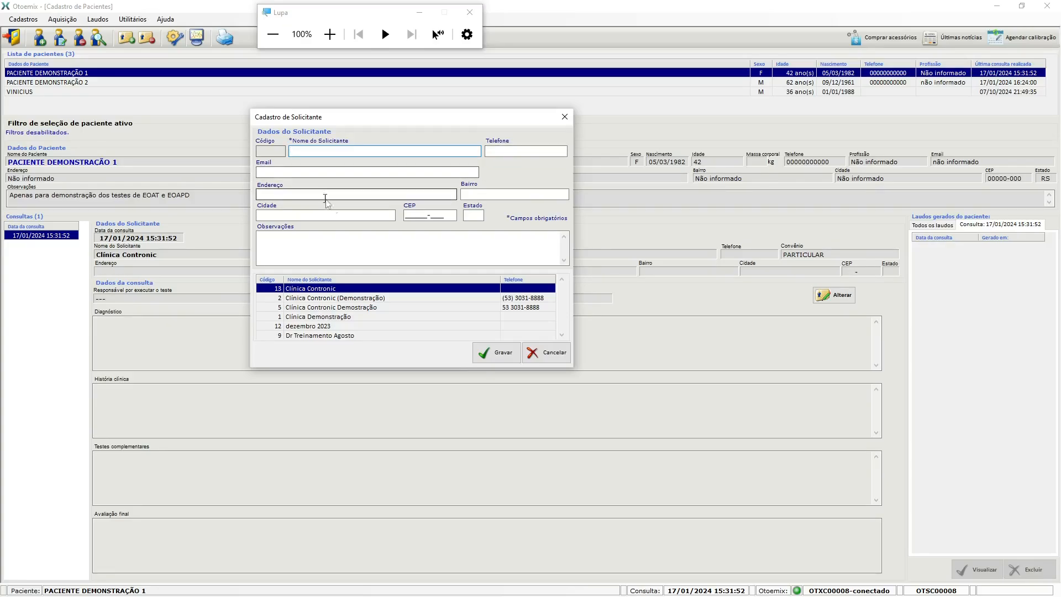
pyautogui.click(353, 243)
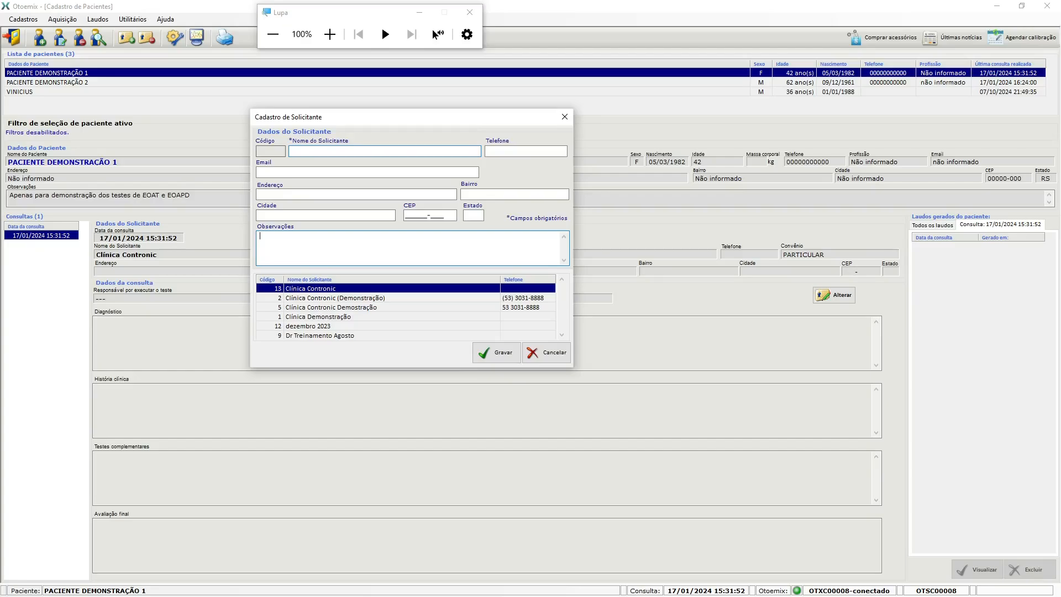
pyautogui.click(347, 150)
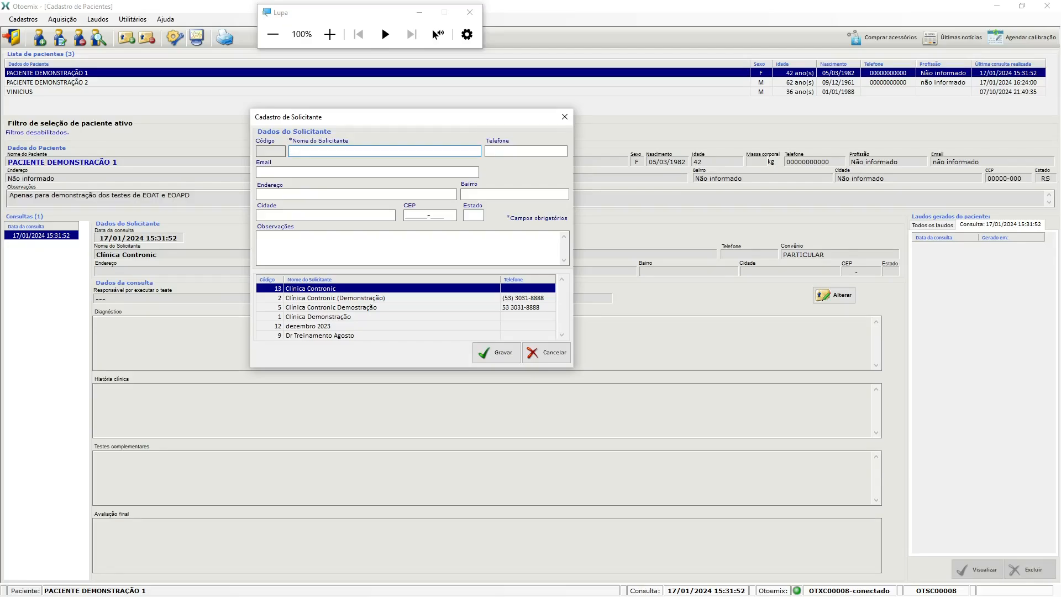
pyautogui.write('Solicitante Ficticio')
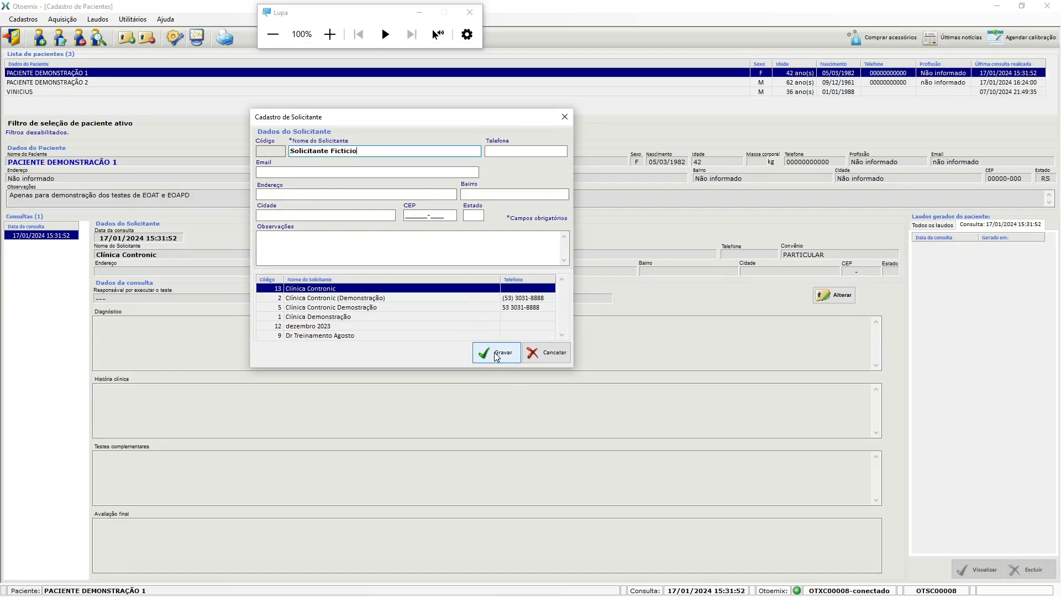
pyautogui.click(495, 352)
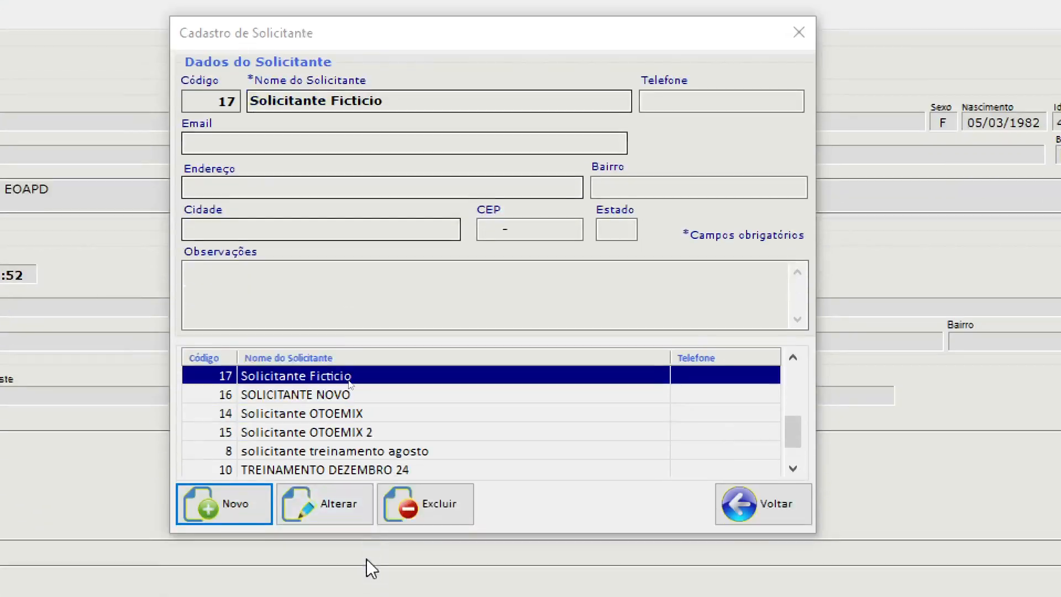
# Rename the requester with code 17 as "Solicitante Ficticio Alterado" and save the change.
pyautogui.click(318, 504)
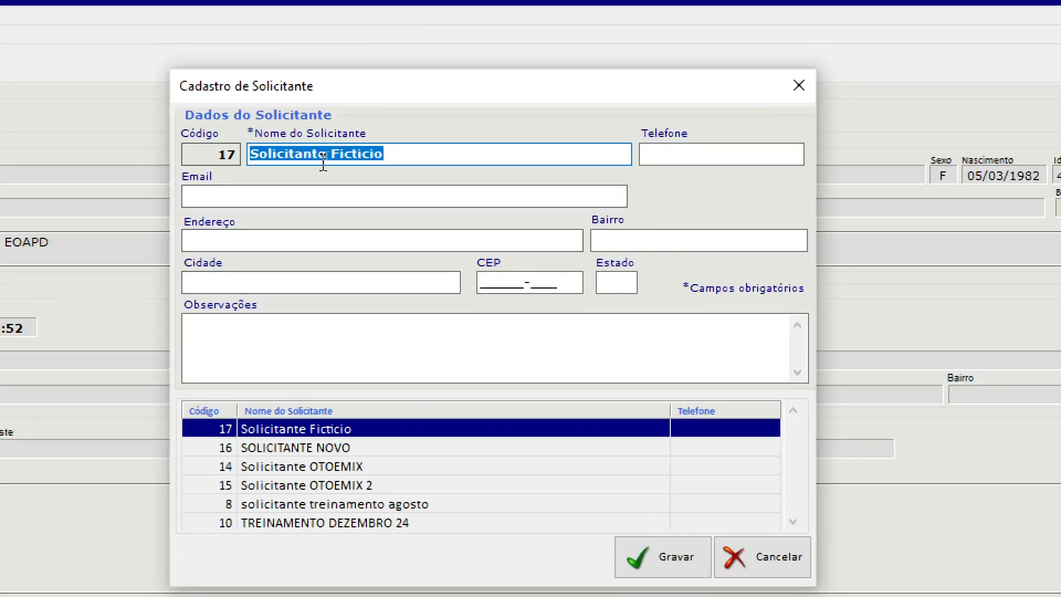
pyautogui.click(404, 100)
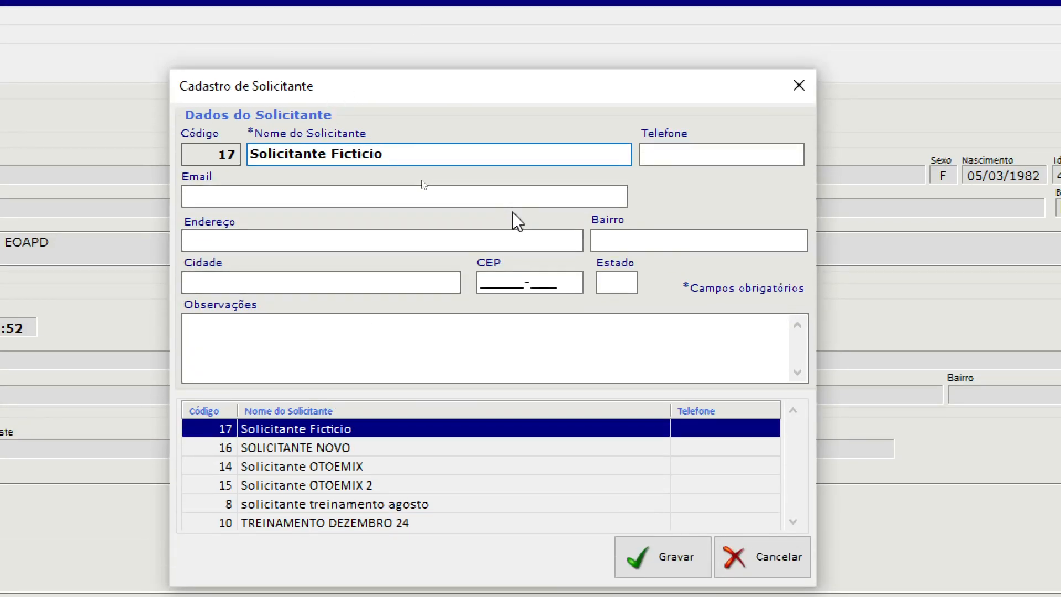
pyautogui.press('BackSpace')
pyautogui.press('BackSpace')
pyautogui.press('BackSpace')
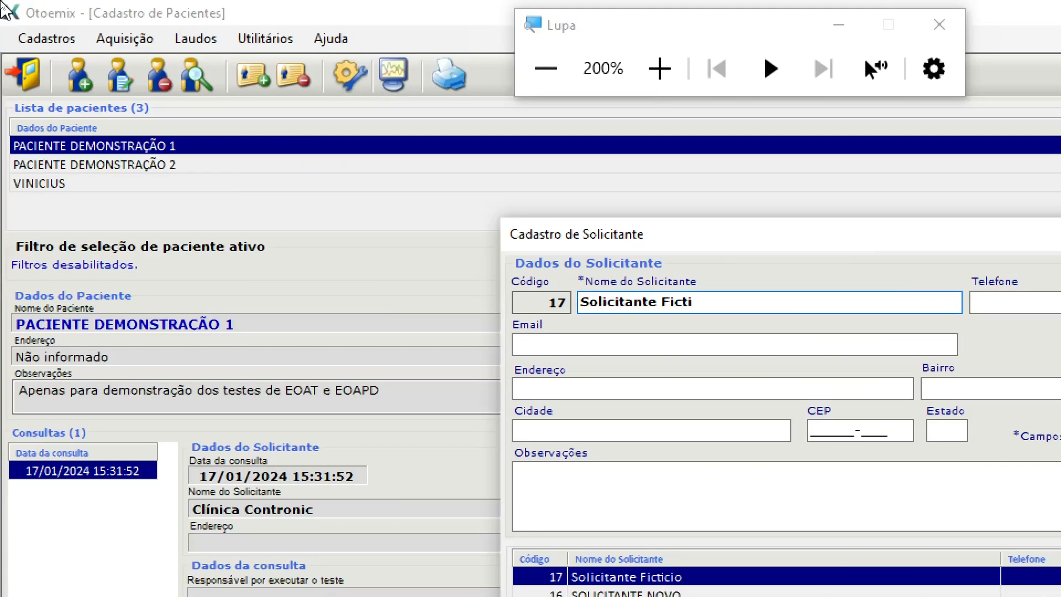
pyautogui.click(547, 70)
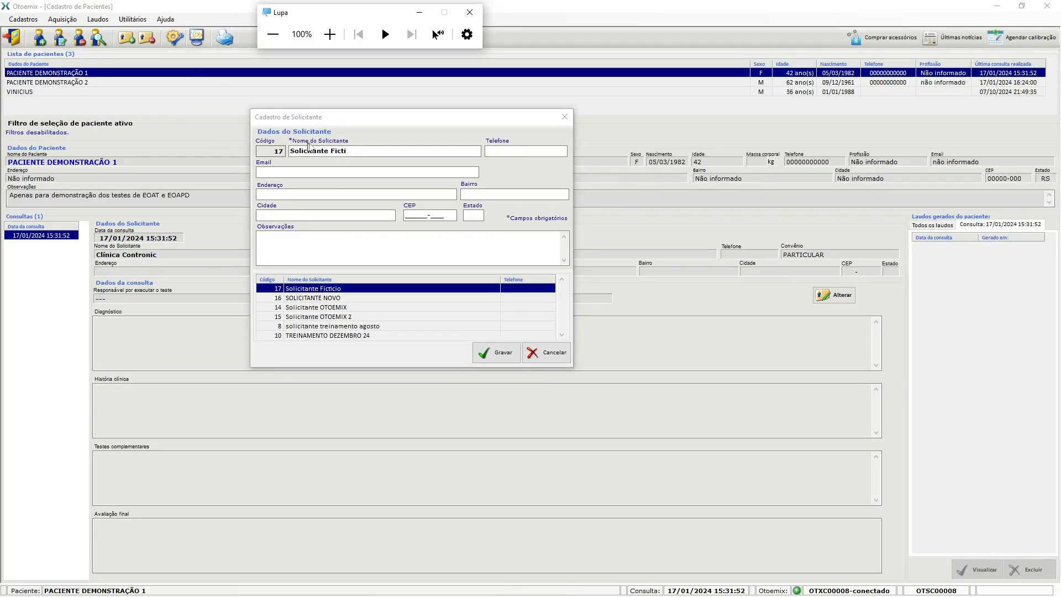
pyautogui.click(361, 149)
pyautogui.press('BackSpace')
pyautogui.press('BackSpace')
pyautogui.press('BackSpace')
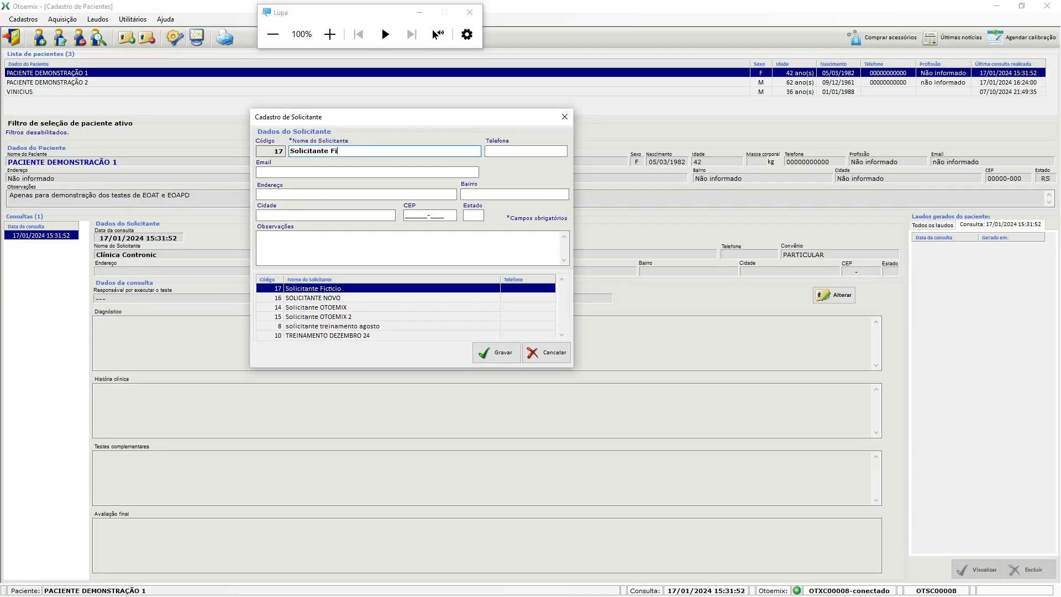
pyautogui.write('cticio')
pyautogui.write(' Novo')
pyautogui.press('BackSpace')
pyautogui.press('BackSpace')
pyautogui.press('BackSpace')
pyautogui.write('Alterado')
pyautogui.click(486, 352)
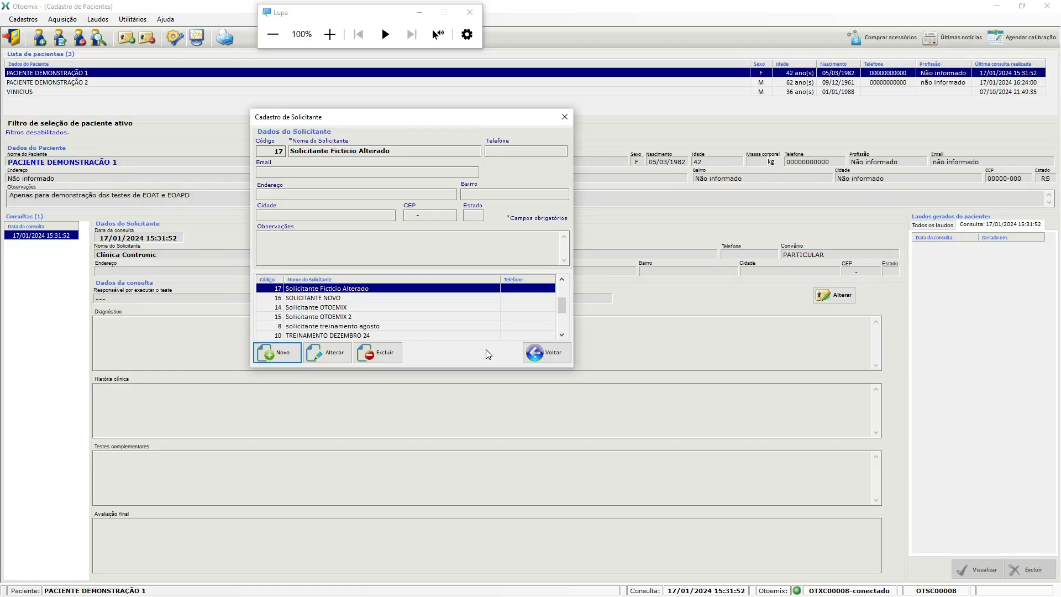
# Request deletion of the requester Solicitante Ficticio Alterado and decline the confirmation.
pyautogui.click(330, 34)
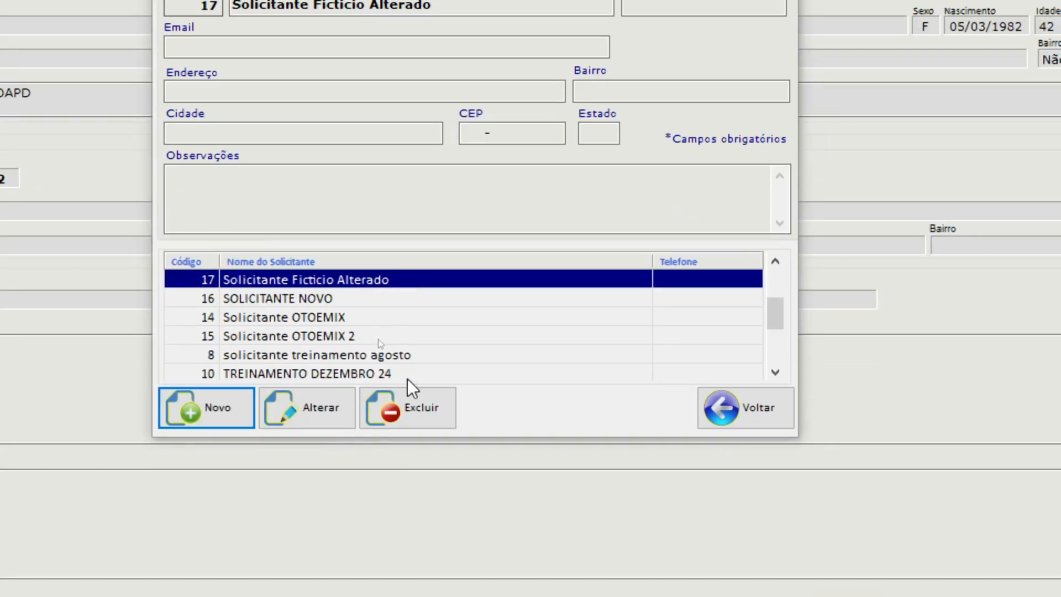
pyautogui.click(422, 412)
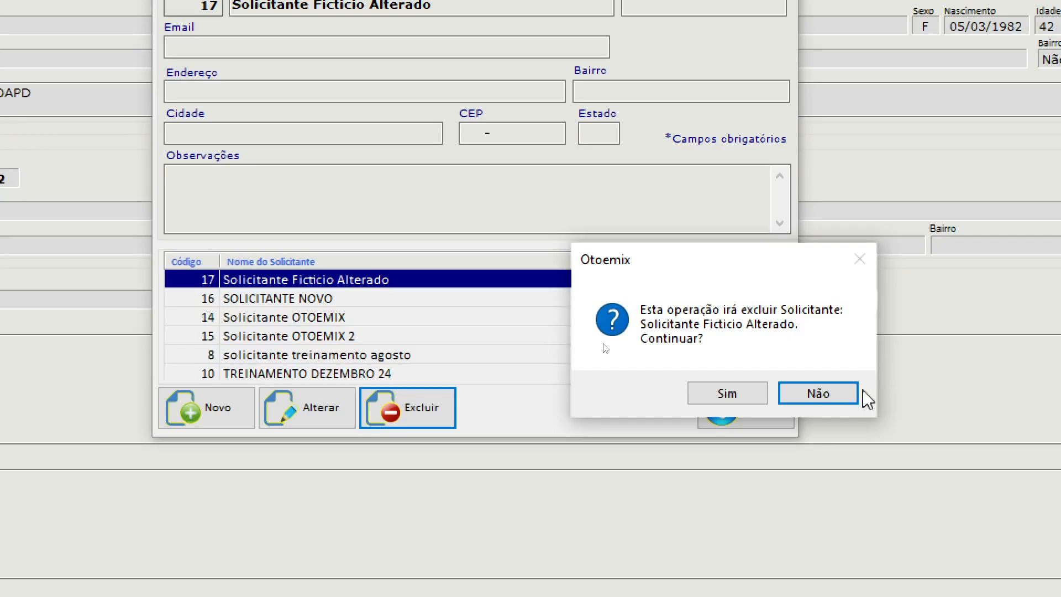
pyautogui.click(813, 394)
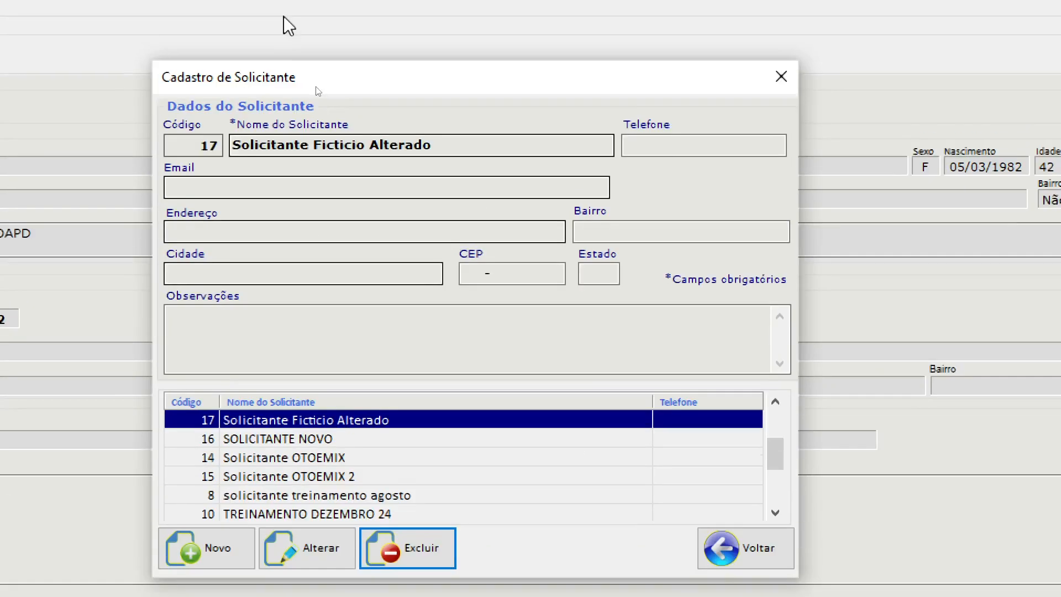
pyautogui.click(201, 71)
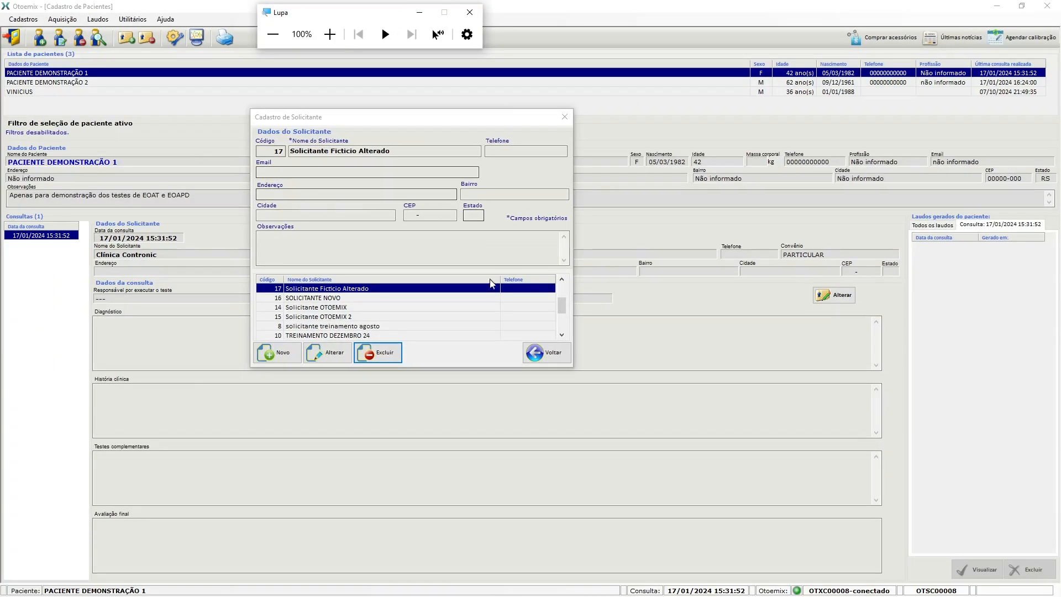
# Leave the requester registry and open the health plan registry (Convênios), moving its dialog up over the patient data.
pyautogui.click(543, 366)
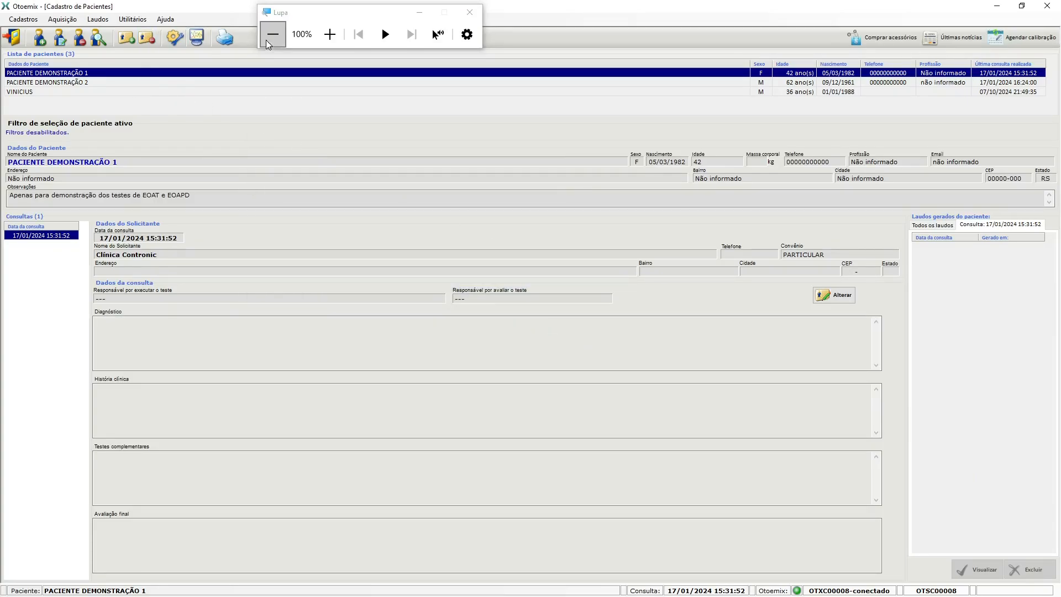
pyautogui.click(330, 35)
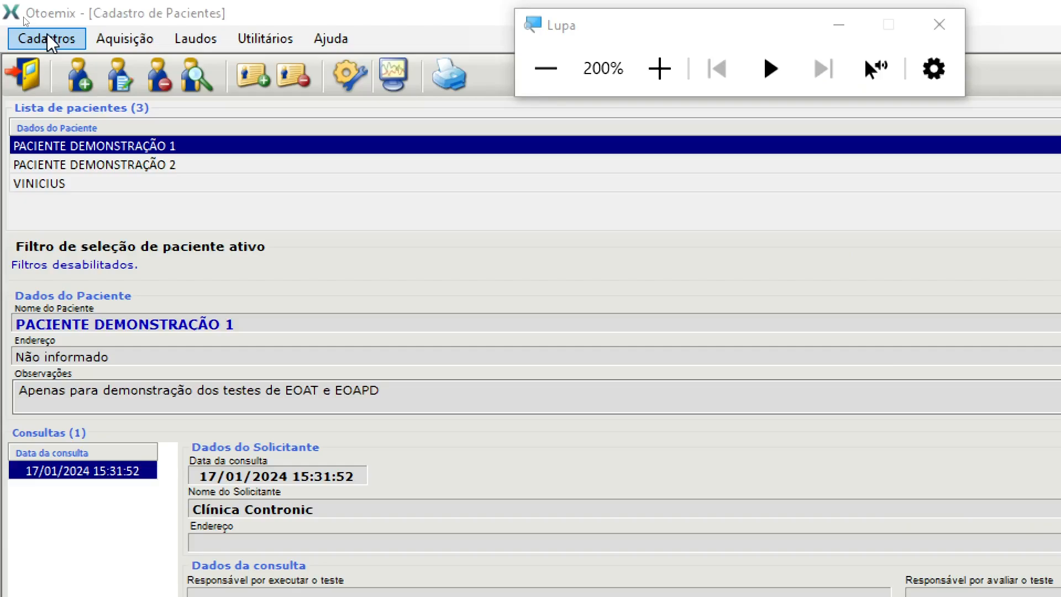
pyautogui.click(48, 39)
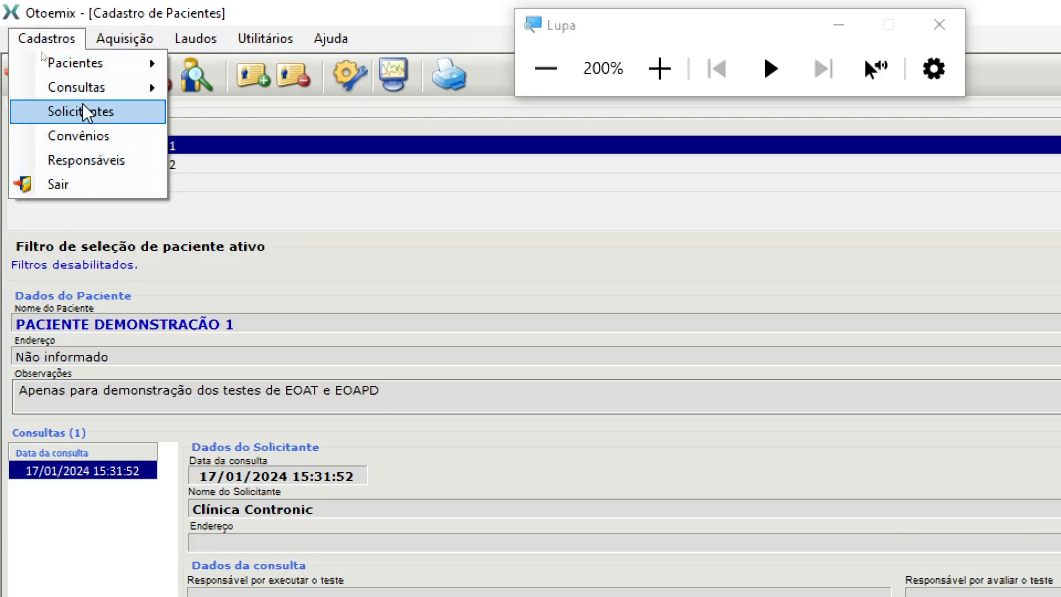
pyautogui.click(88, 139)
pyautogui.click(546, 69)
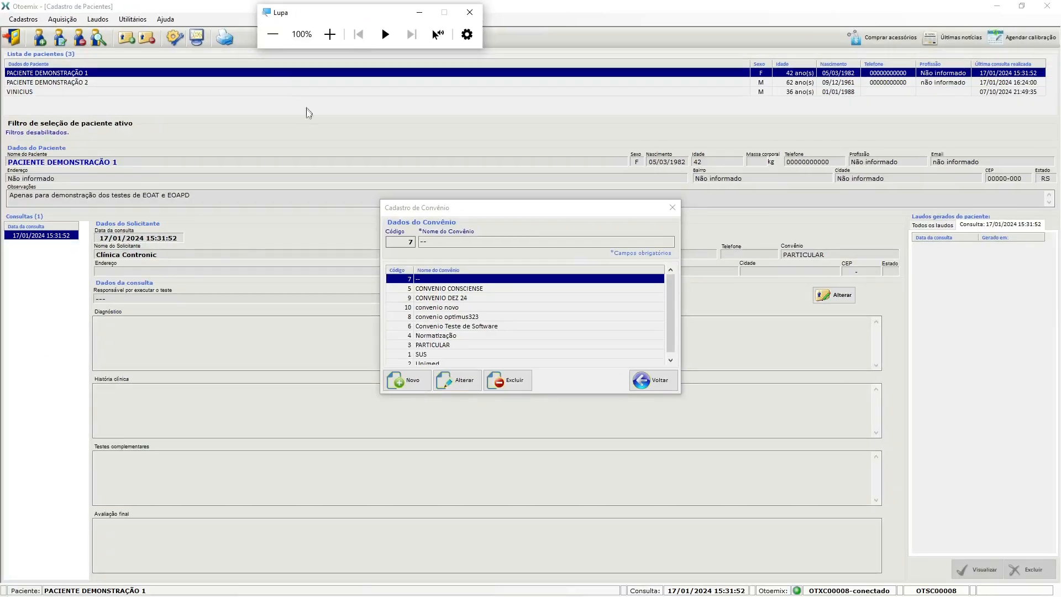
pyautogui.click(476, 217)
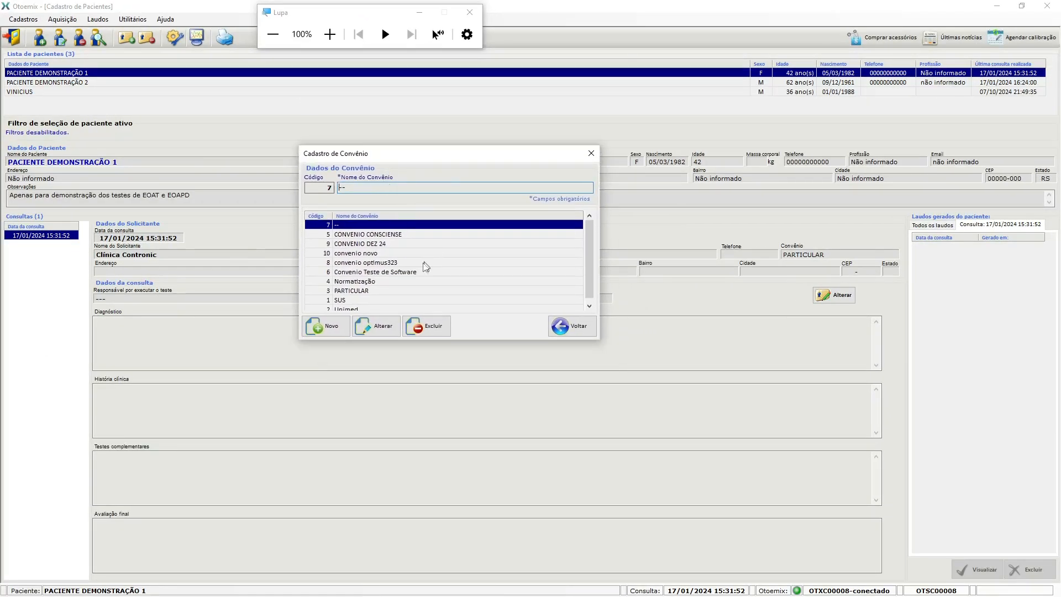
# Create a new health plan named "convenio ficticio novo" and save the record.
pyautogui.click(330, 35)
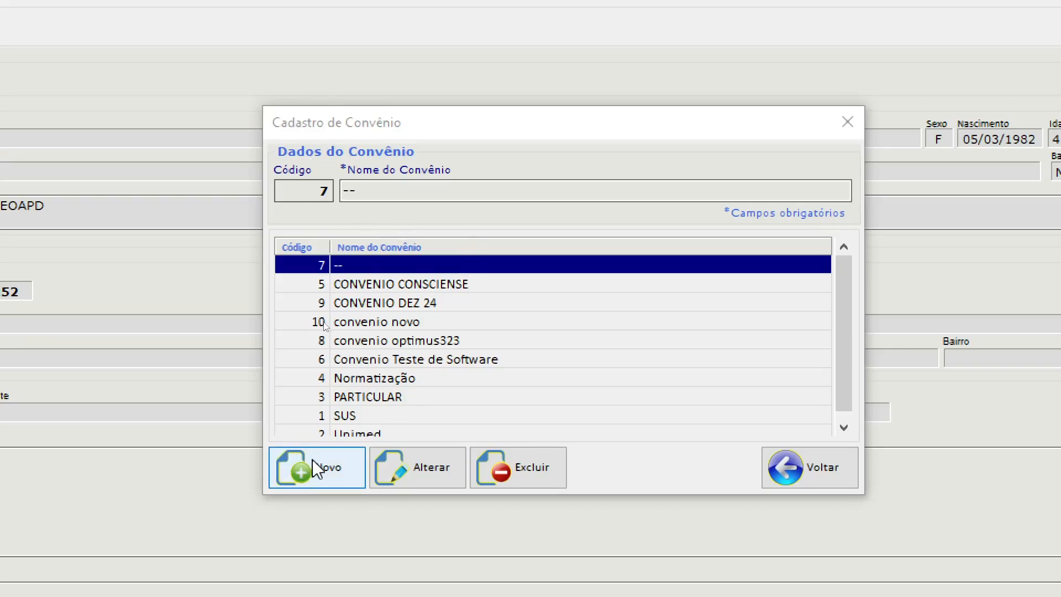
pyautogui.click(290, 464)
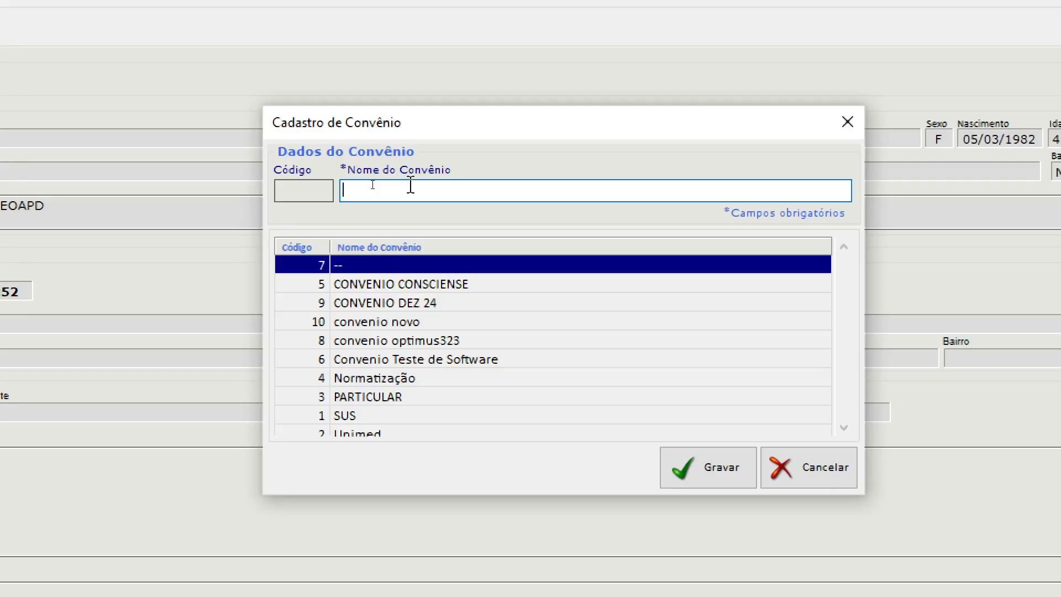
pyautogui.write('conve')
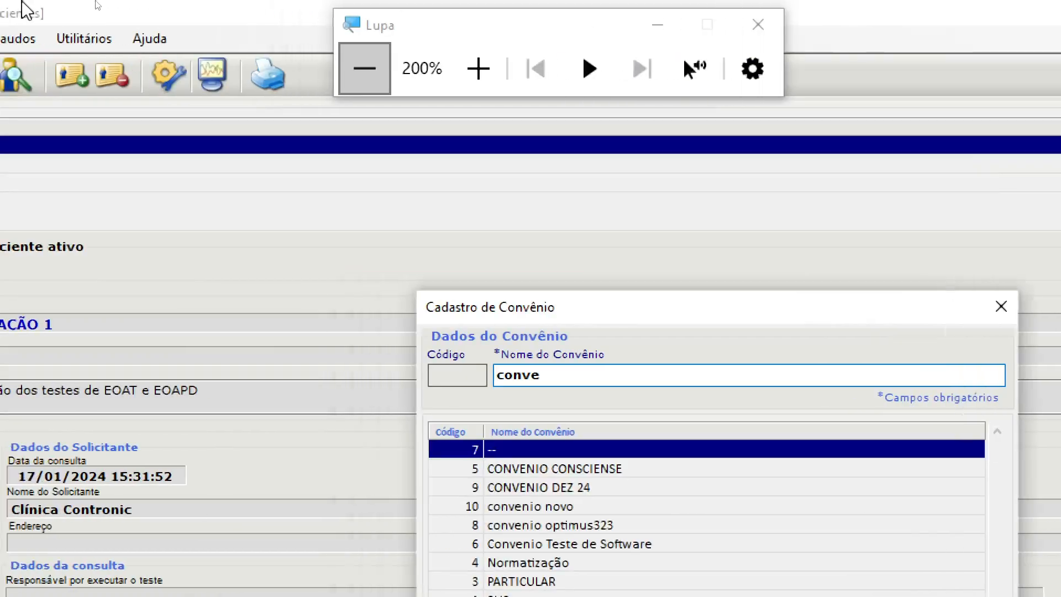
pyautogui.click(365, 68)
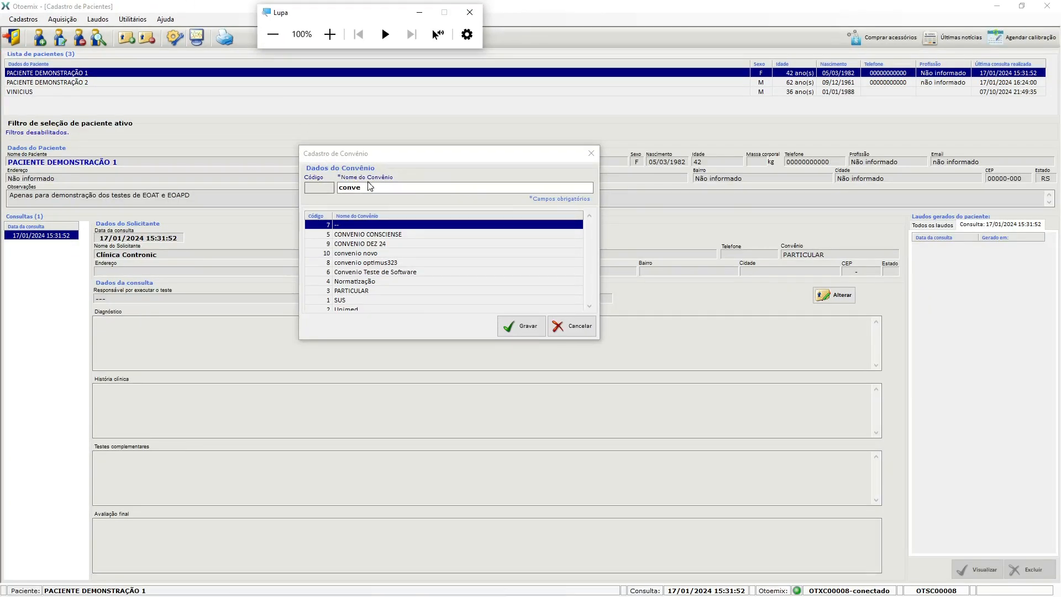
pyautogui.click(370, 186)
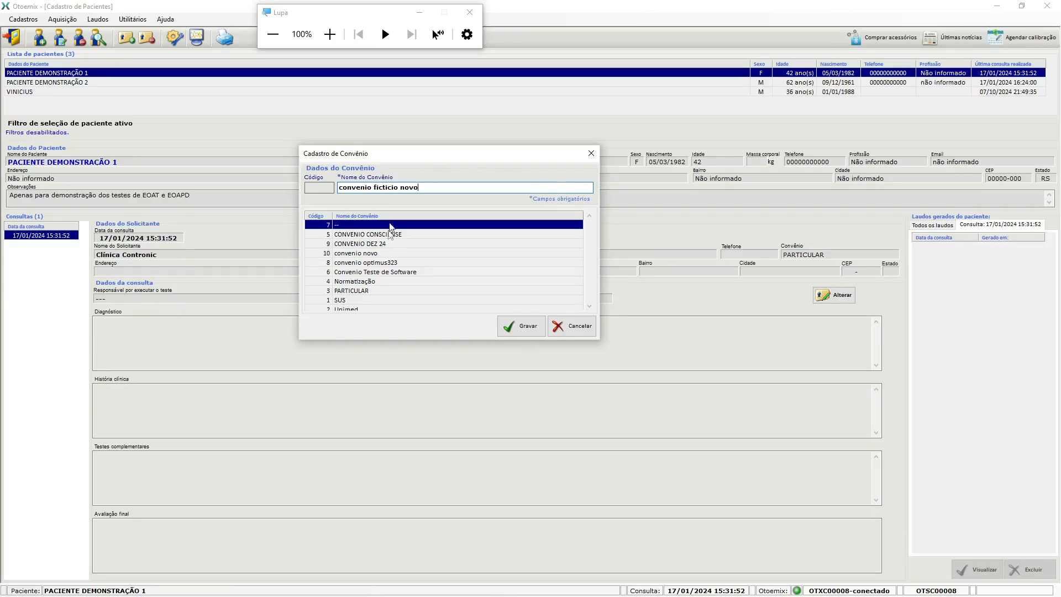
pyautogui.click(527, 330)
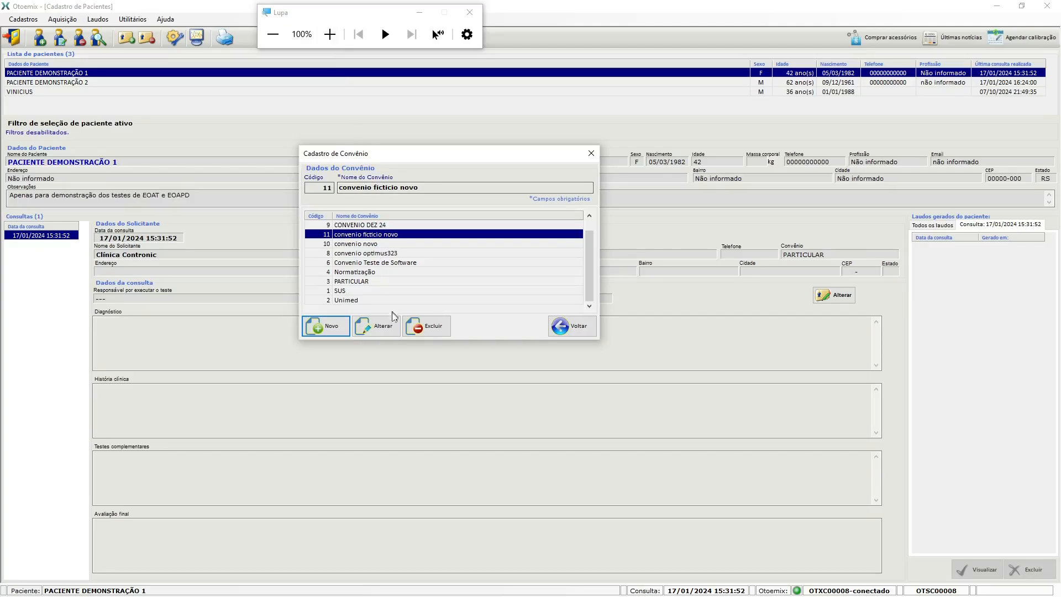
# Rename the new health plan as "convenio ficticio alterado", save the change and leave the health plan registry.
pyautogui.click(384, 330)
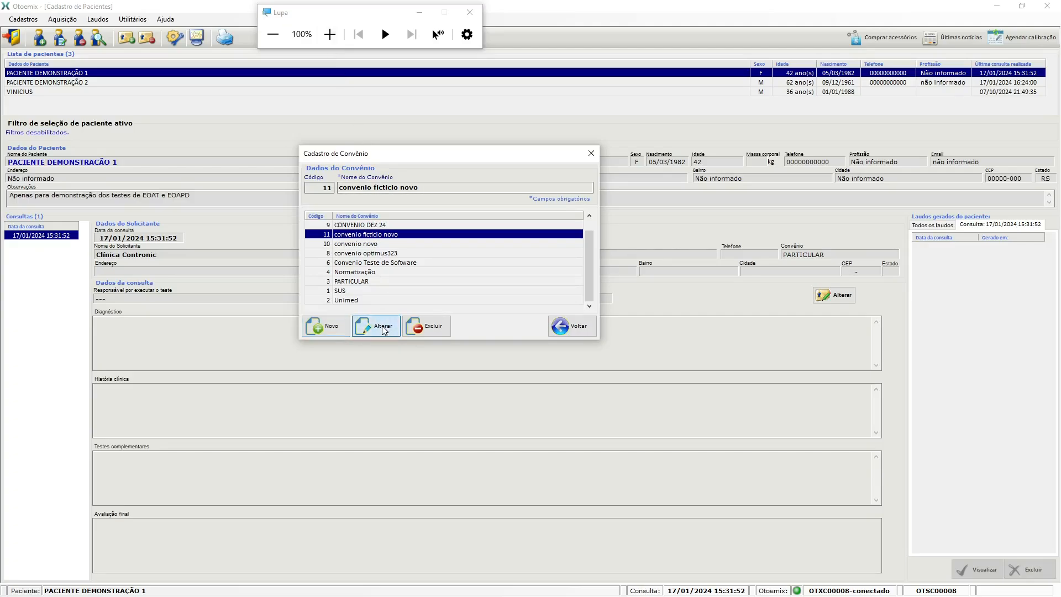
pyautogui.doubleClick(409, 187)
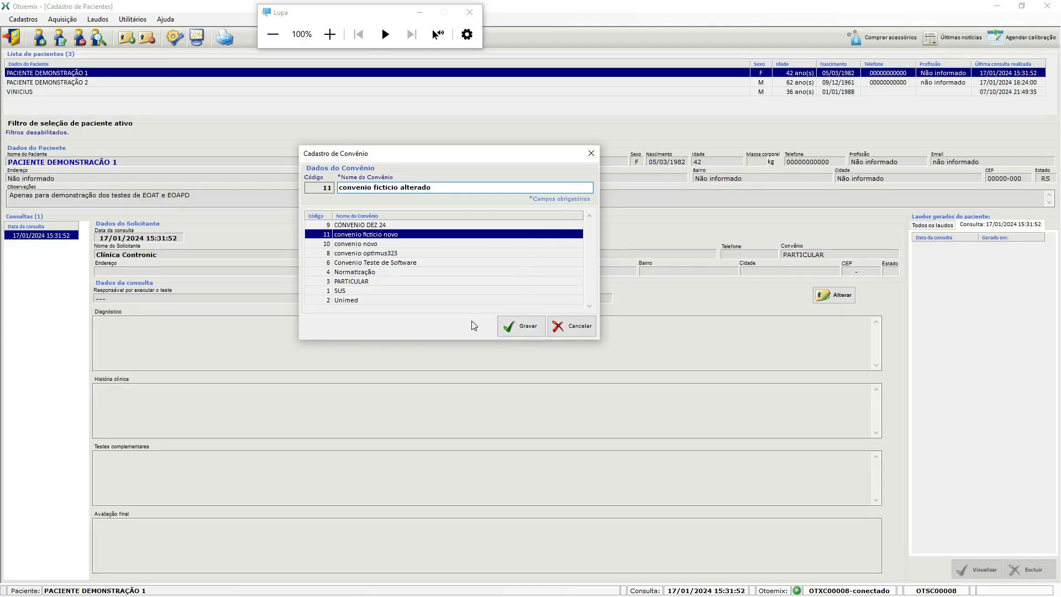
pyautogui.click(529, 326)
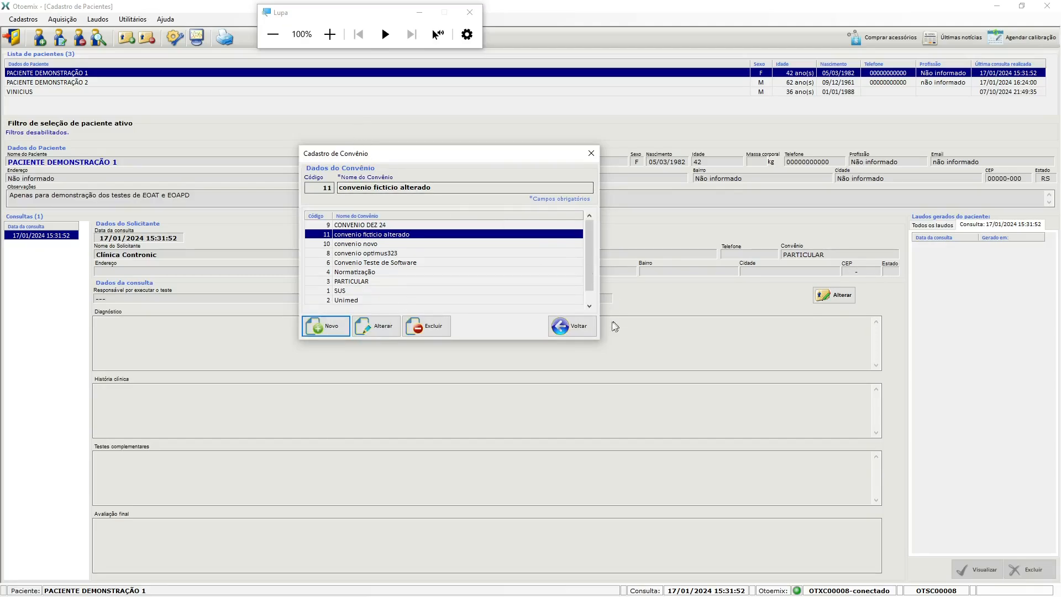
pyautogui.click(571, 326)
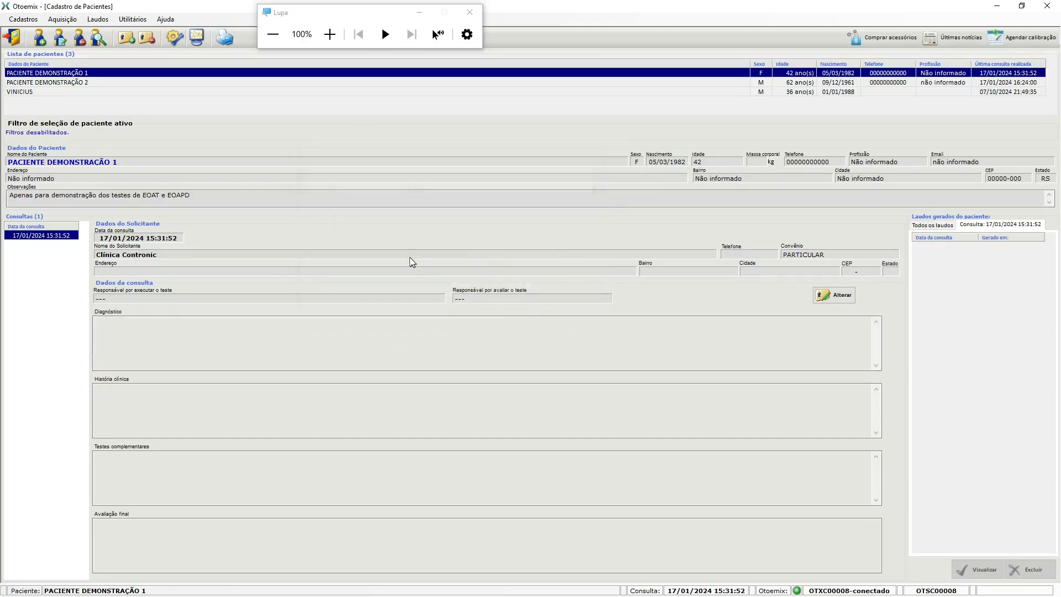
# Open the registry of responsible professionals (Responsáveis) and save a new entry named "Rsponsavel Novo".
pyautogui.click(22, 20)
pyautogui.click(19, 22)
pyautogui.click(338, 36)
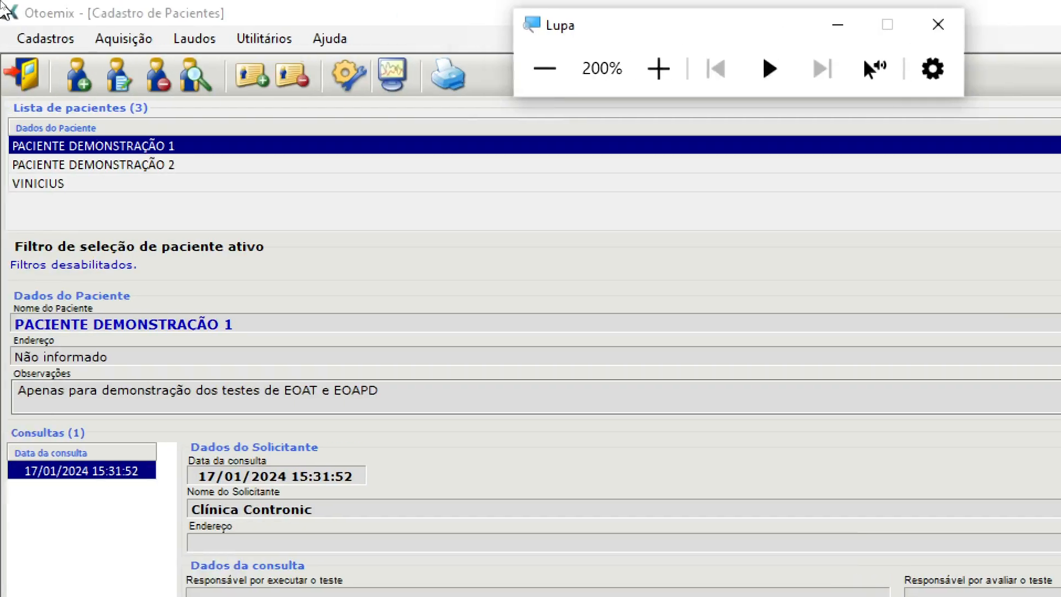
pyautogui.click(47, 43)
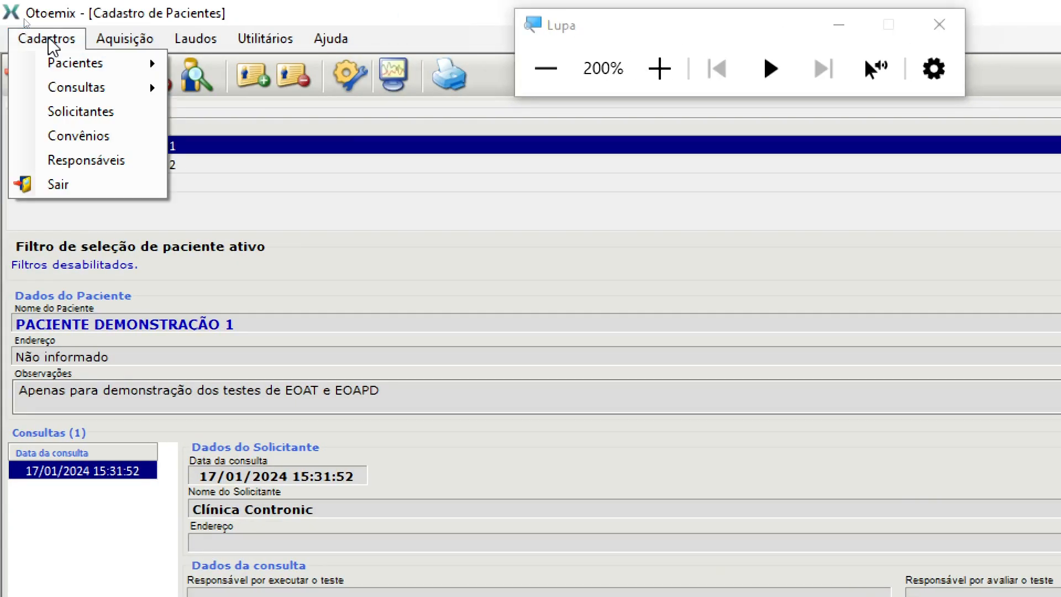
pyautogui.click(81, 166)
pyautogui.click(546, 69)
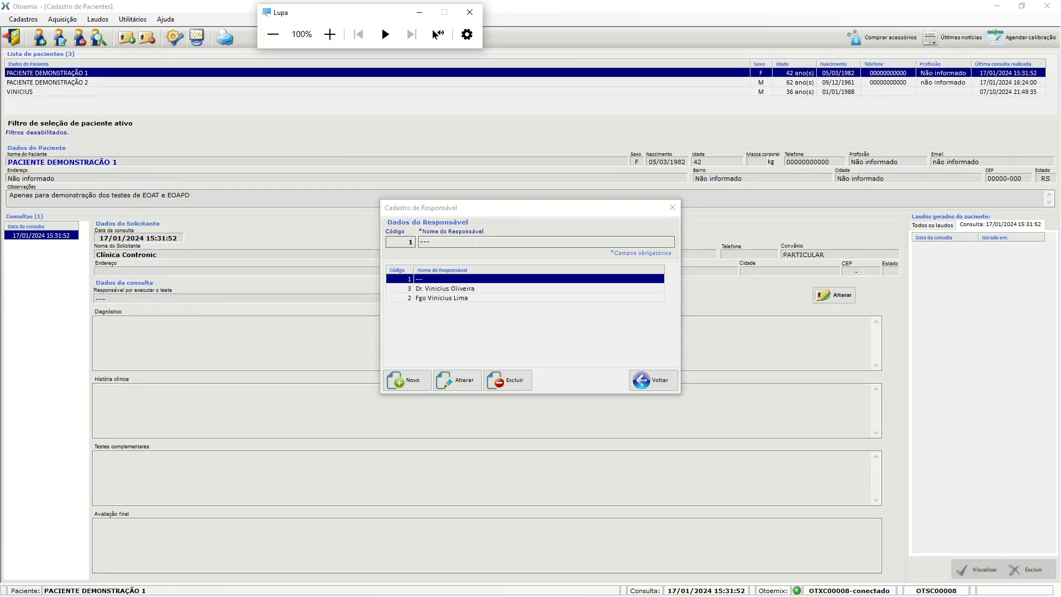
pyautogui.click(409, 381)
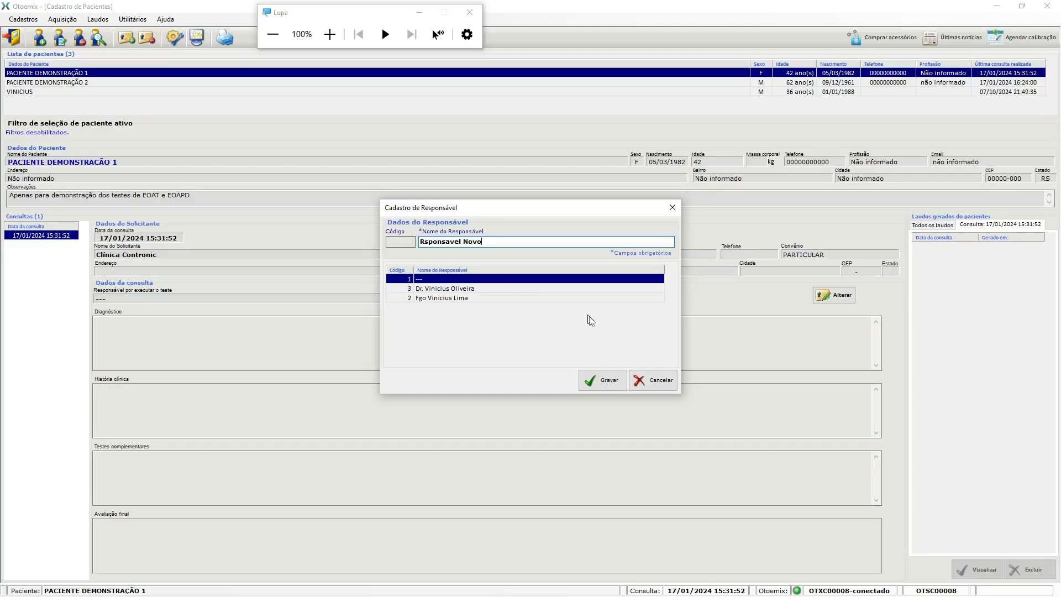
pyautogui.click(604, 380)
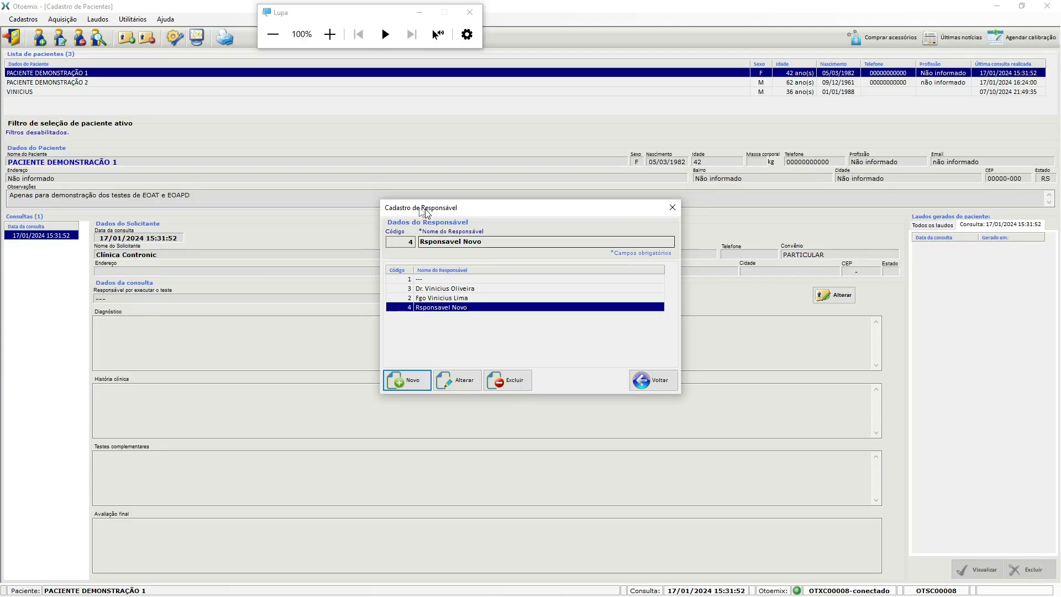
# Rename the responsible professional "Rsponsavel Novo" as "Responsavel Alterado", save the change and leave the registry.
pyautogui.click(464, 298)
pyautogui.click(463, 280)
pyautogui.click(459, 307)
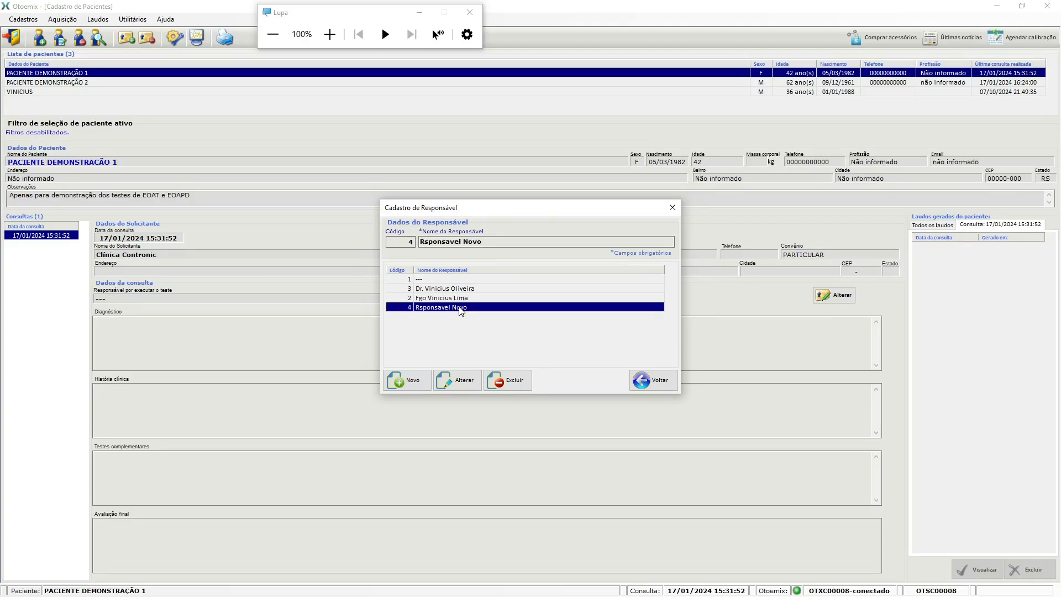
pyautogui.click(465, 383)
pyautogui.click(437, 241)
pyautogui.doubleClick(437, 242)
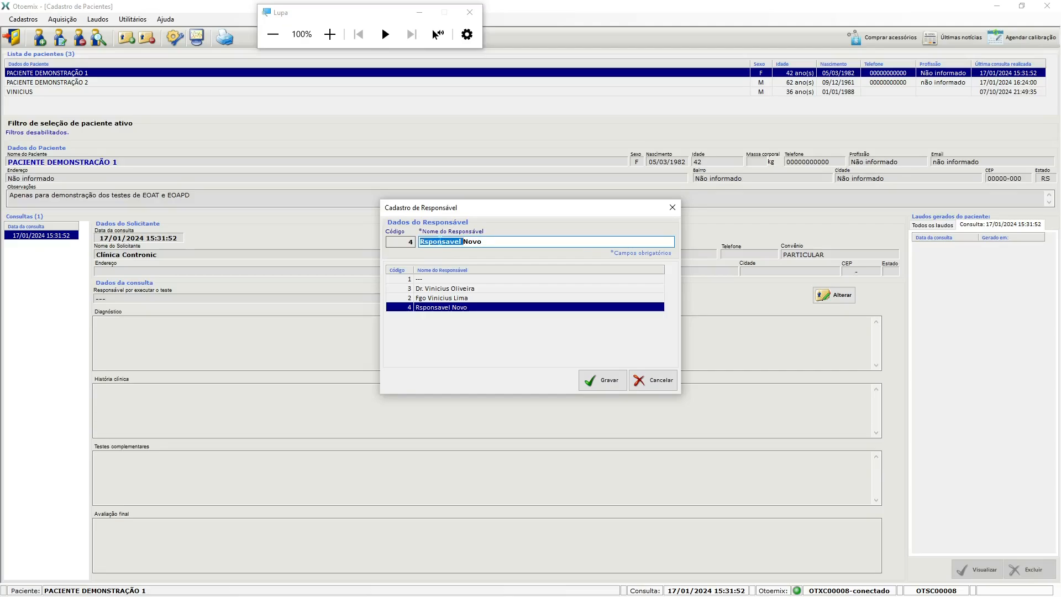
pyautogui.write('Responsavel Alterado')
pyautogui.click(606, 381)
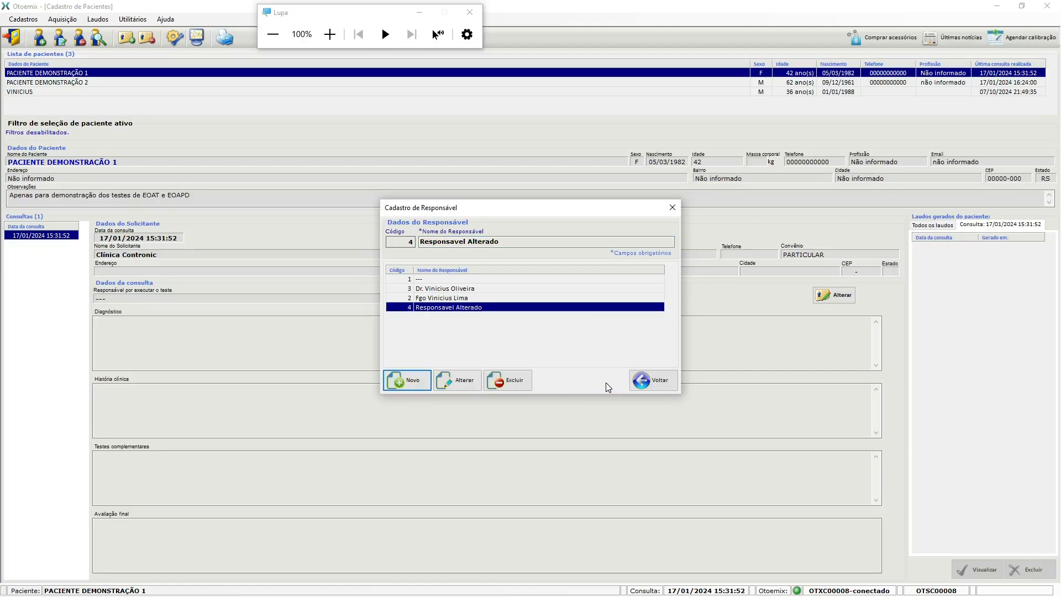
pyautogui.click(649, 380)
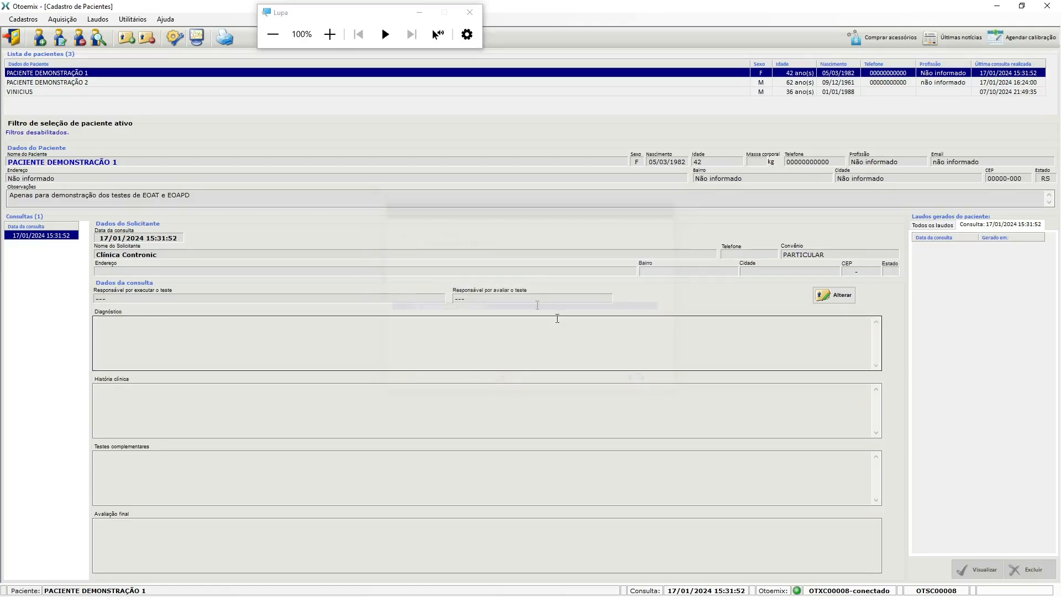
# Look through the patient registry options, open a blank patient inclusion form and cancel it without entering data.
pyautogui.click(23, 19)
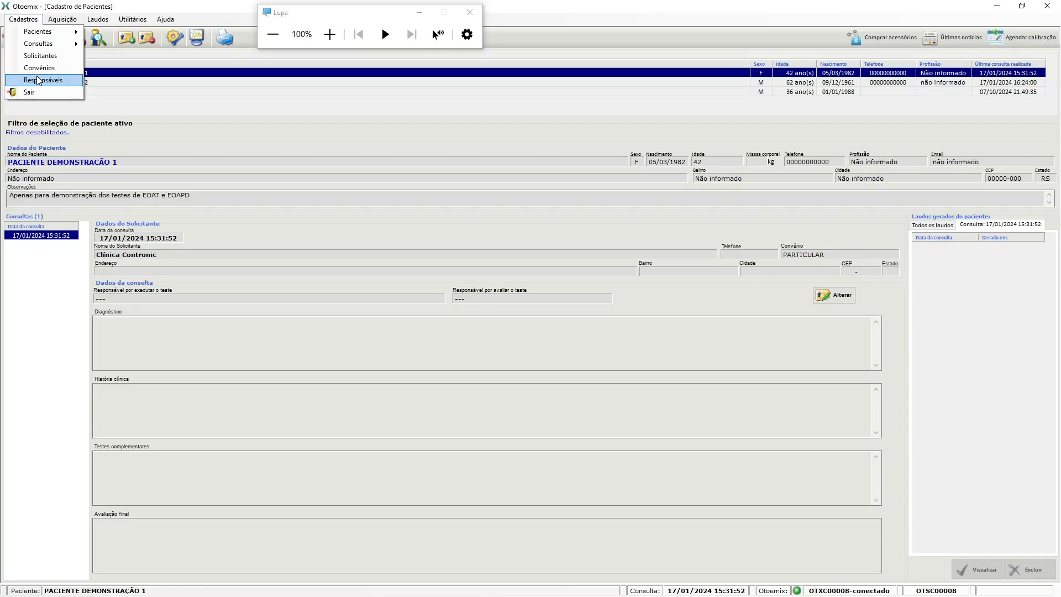
pyautogui.click(330, 34)
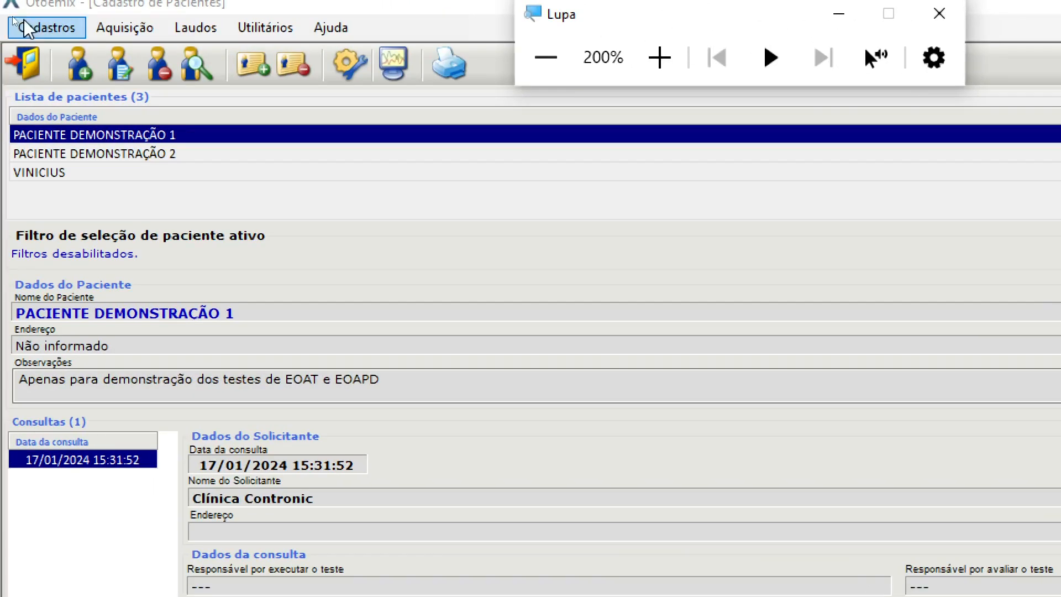
pyautogui.click(44, 27)
pyautogui.click(45, 28)
pyautogui.moveTo(113, 31)
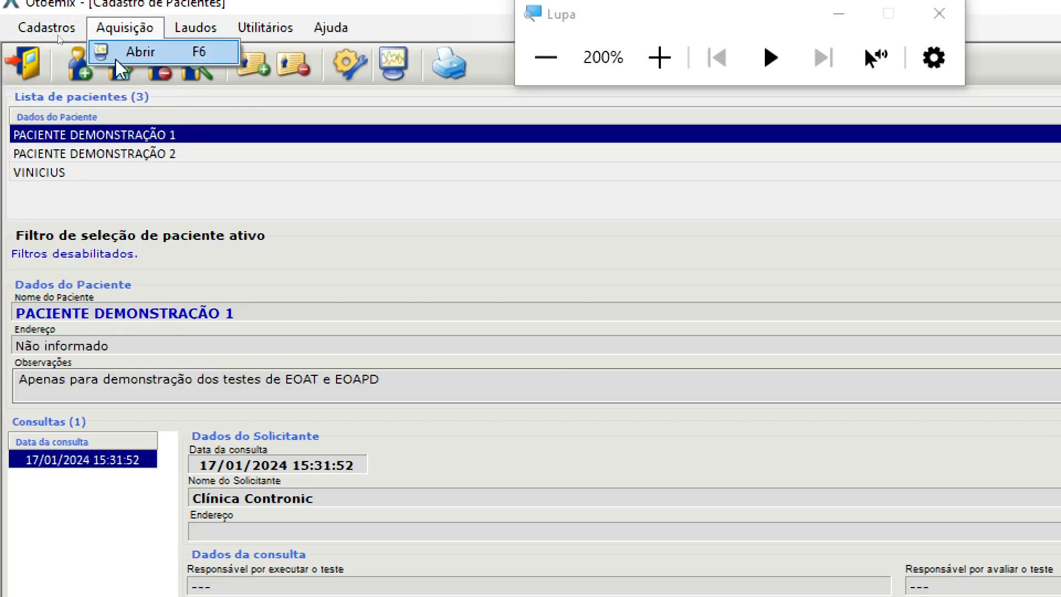
pyautogui.moveTo(46, 28)
pyautogui.moveTo(149, 52)
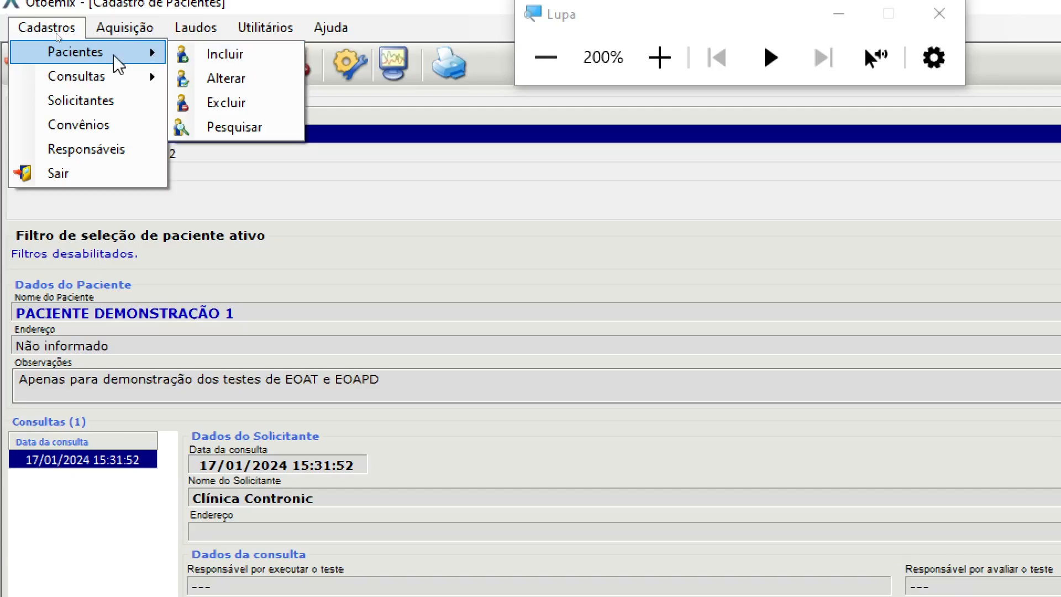
pyautogui.click(223, 59)
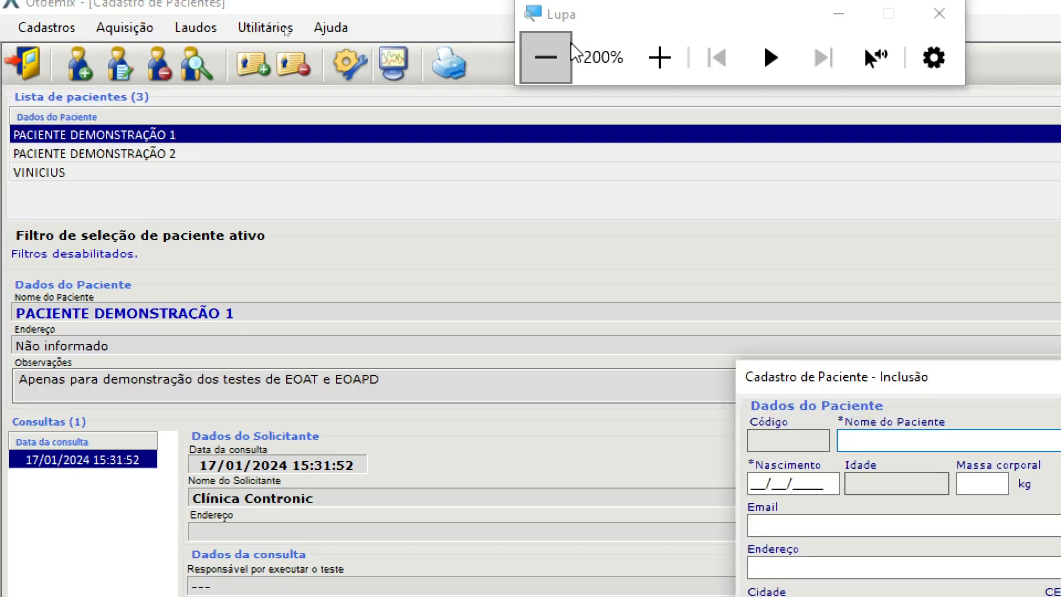
pyautogui.click(546, 58)
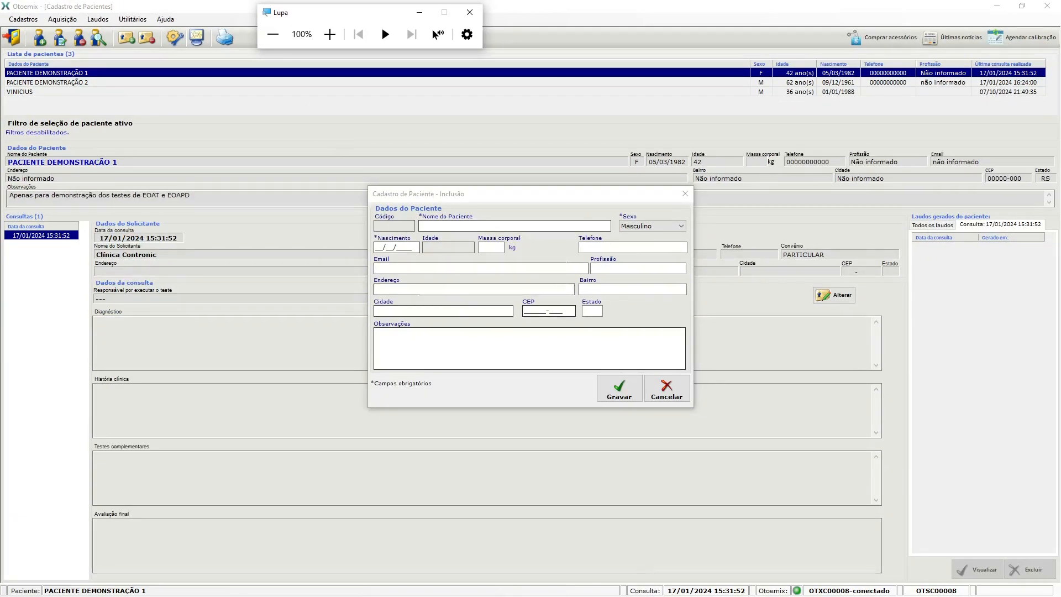
pyautogui.click(669, 391)
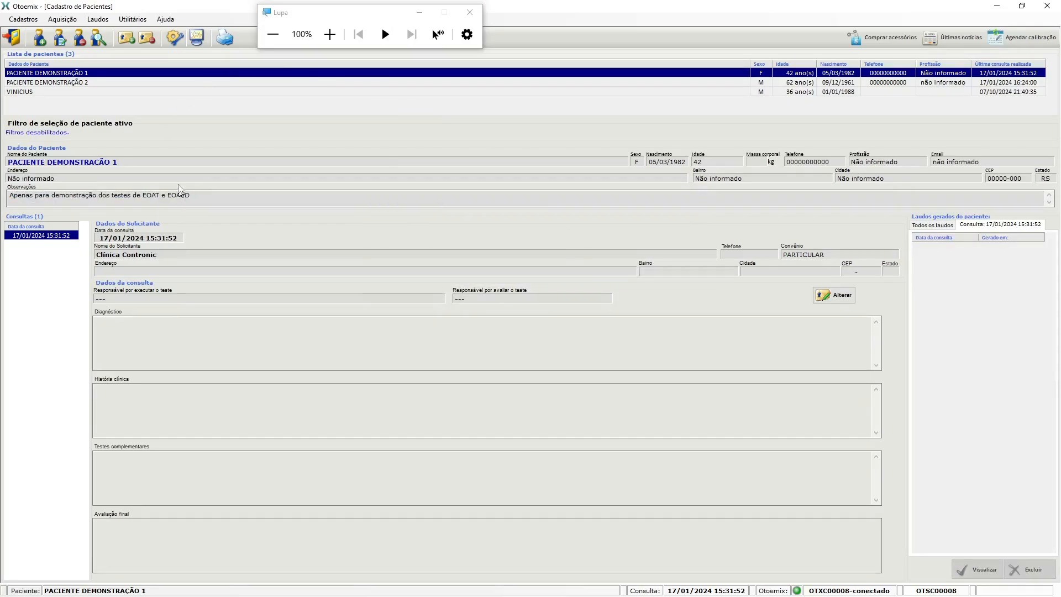
# Start a new patient record with the name "PACIENTE X" and Masculino as the sex.
pyautogui.click(330, 35)
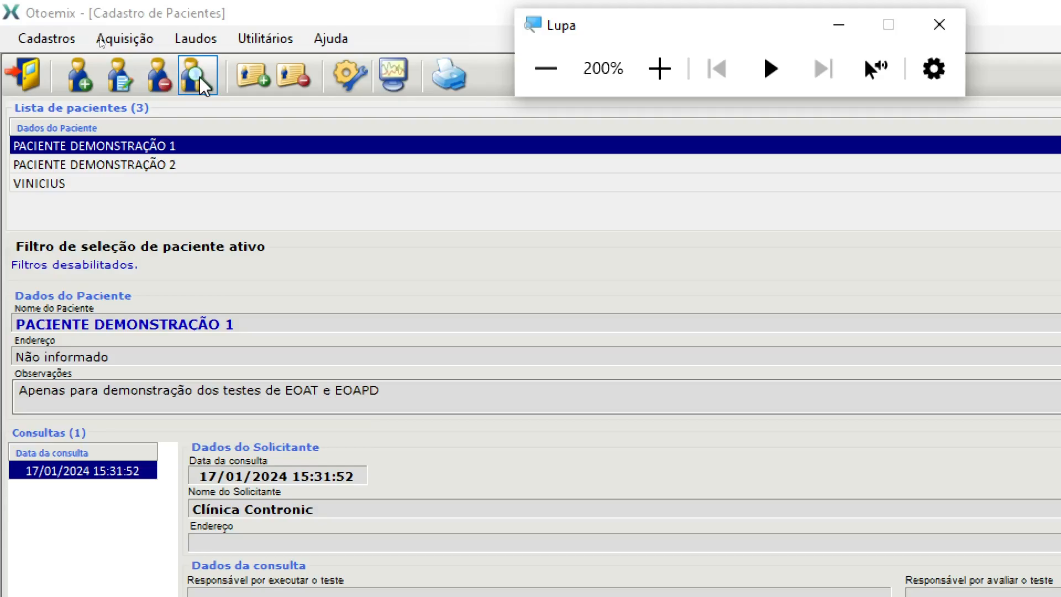
pyautogui.click(84, 86)
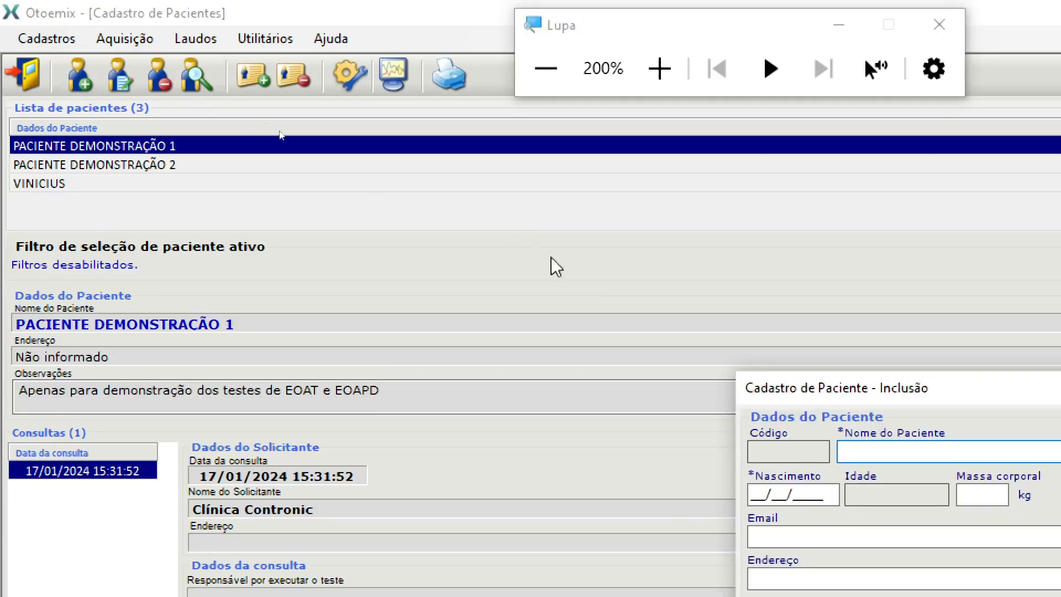
pyautogui.click(547, 66)
pyautogui.click(304, 43)
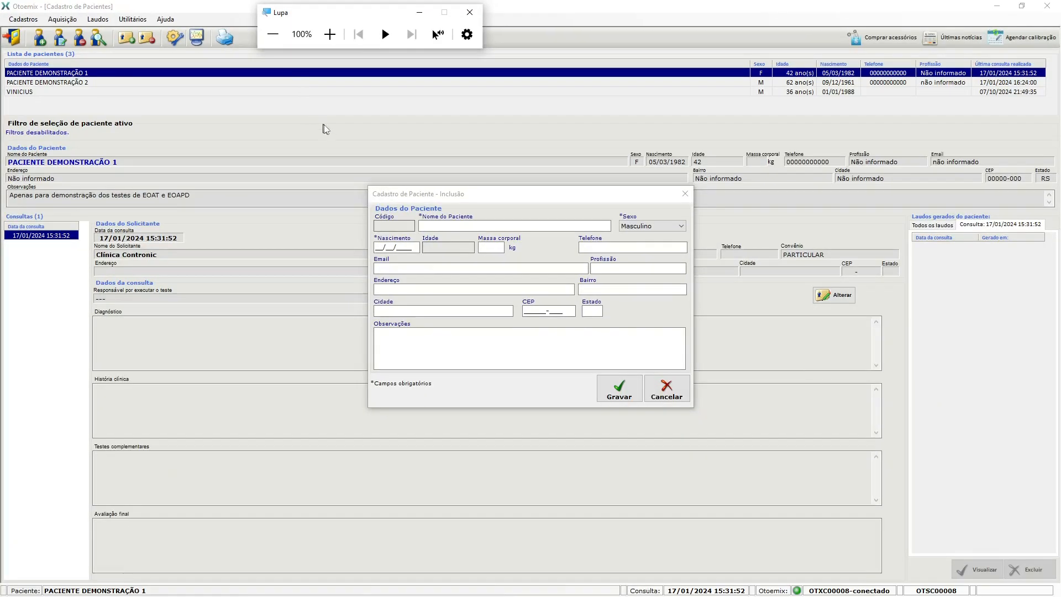
pyautogui.click(456, 225)
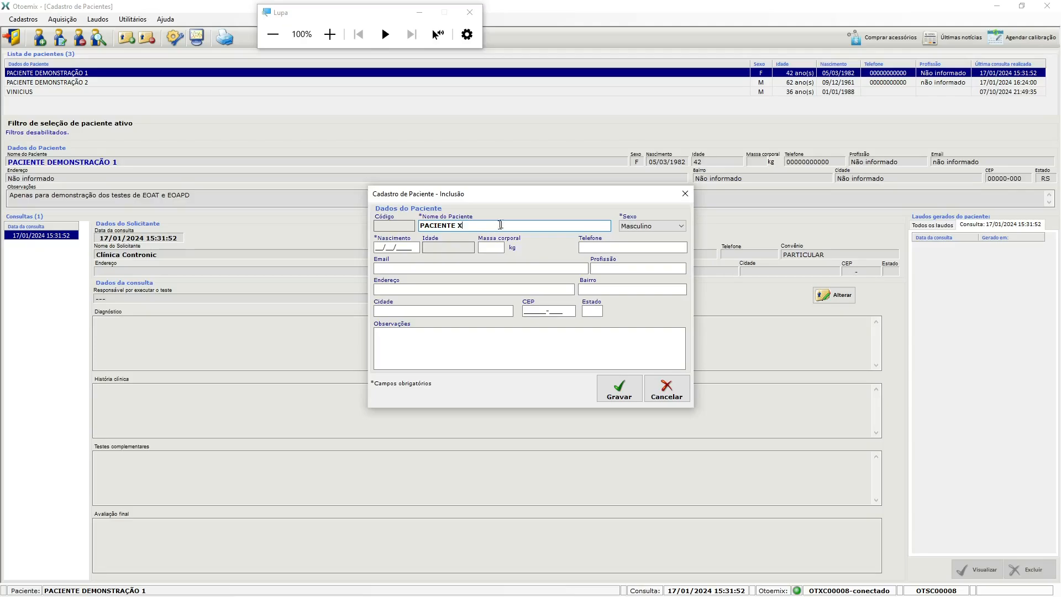
pyautogui.click(645, 226)
pyautogui.click(645, 234)
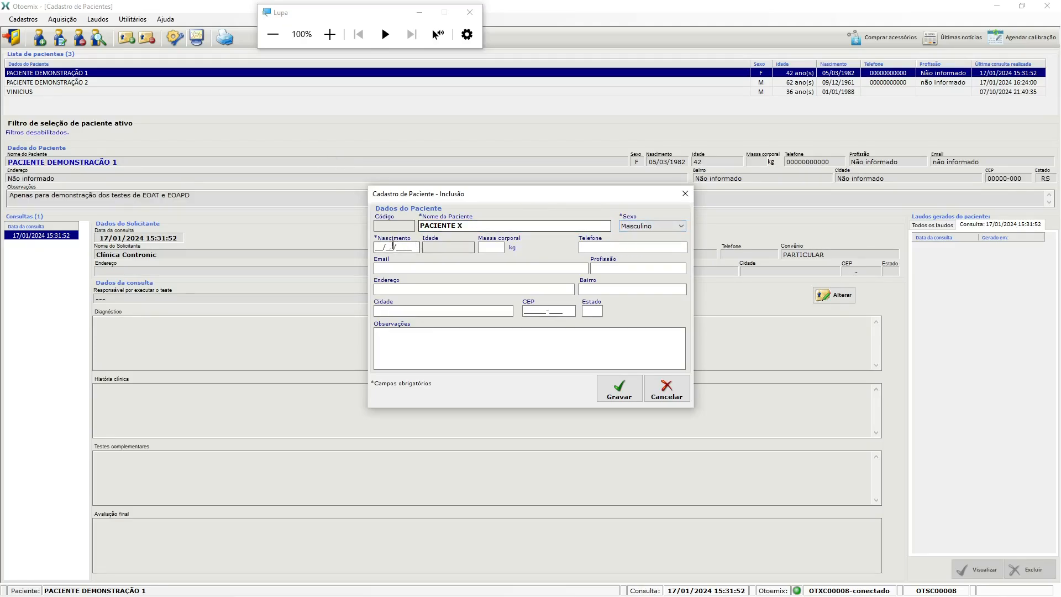
# Enter the patient's date of birth and save the new patient record.
pyautogui.click(375, 250)
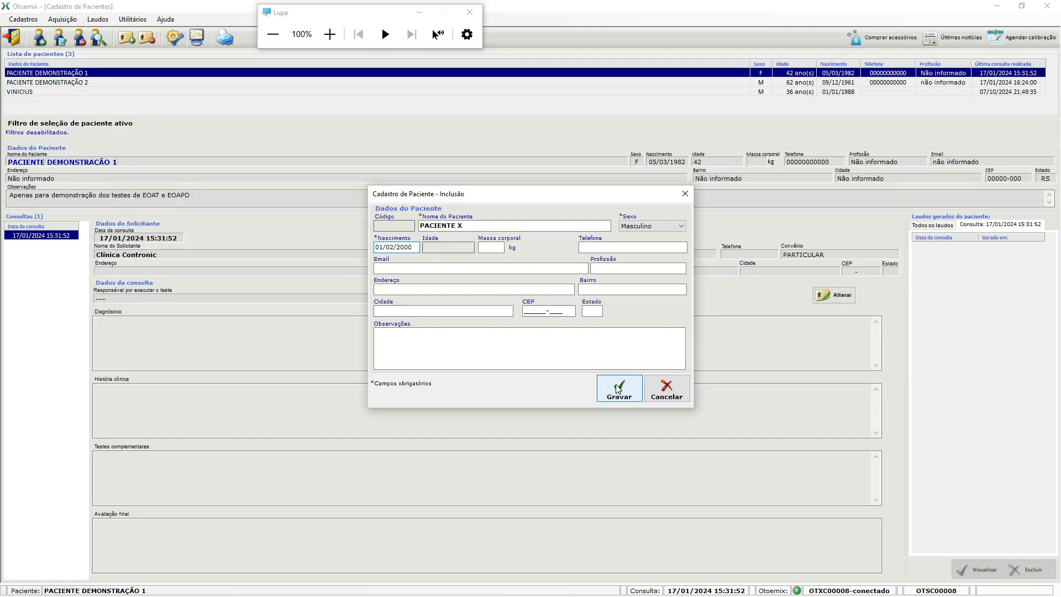
pyautogui.click(342, 44)
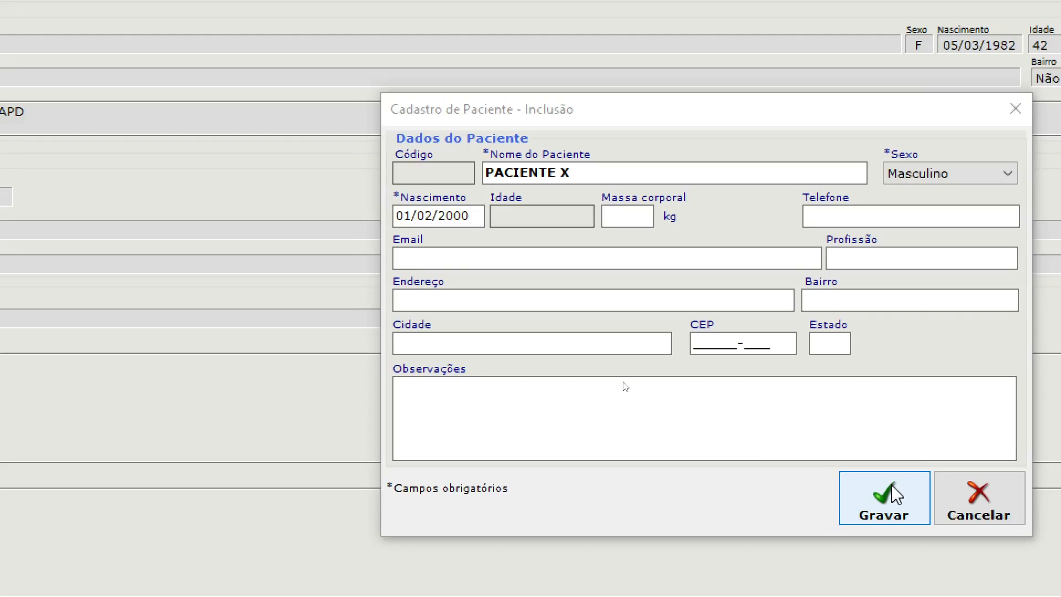
pyautogui.click(884, 497)
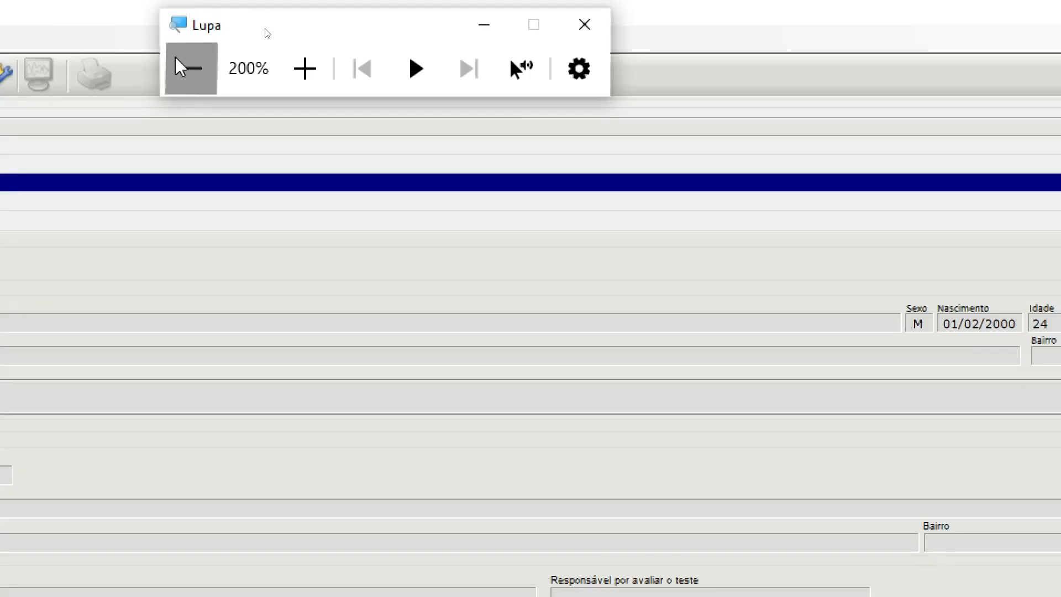
pyautogui.click(188, 69)
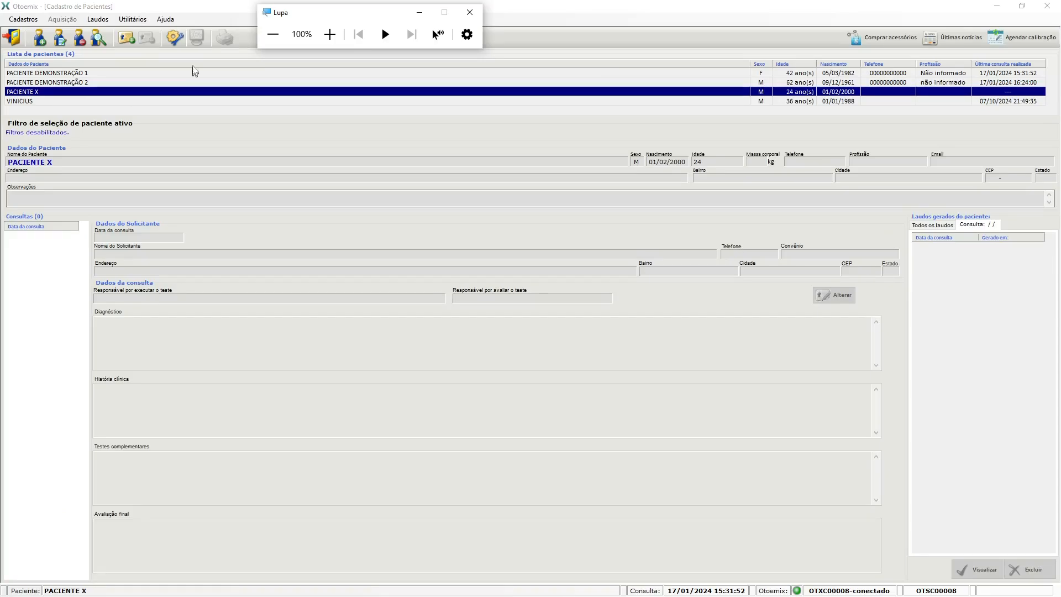
# Start a new consultation for PACIENTE X with the health plan "convenio novo" and the requester "Clínica Contronic".
pyautogui.click(330, 35)
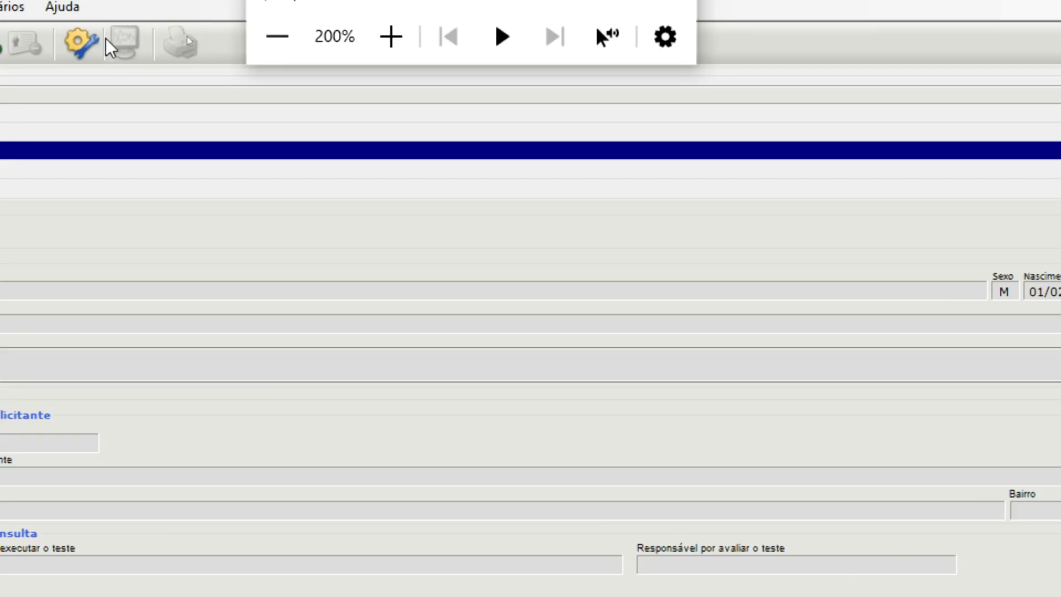
pyautogui.click(277, 36)
pyautogui.click(853, 305)
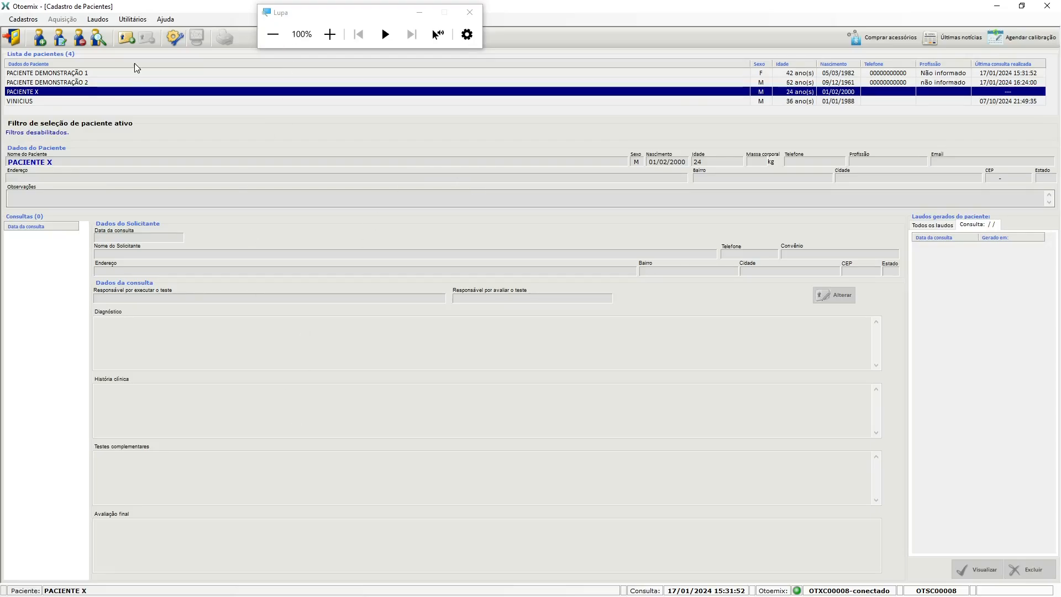
pyautogui.click(335, 35)
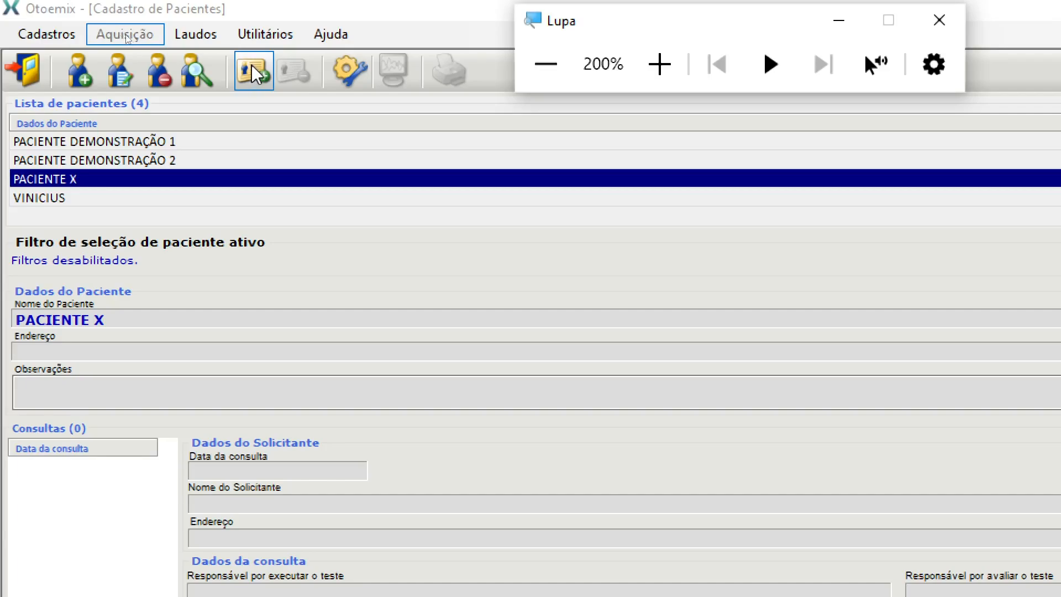
pyautogui.click(547, 64)
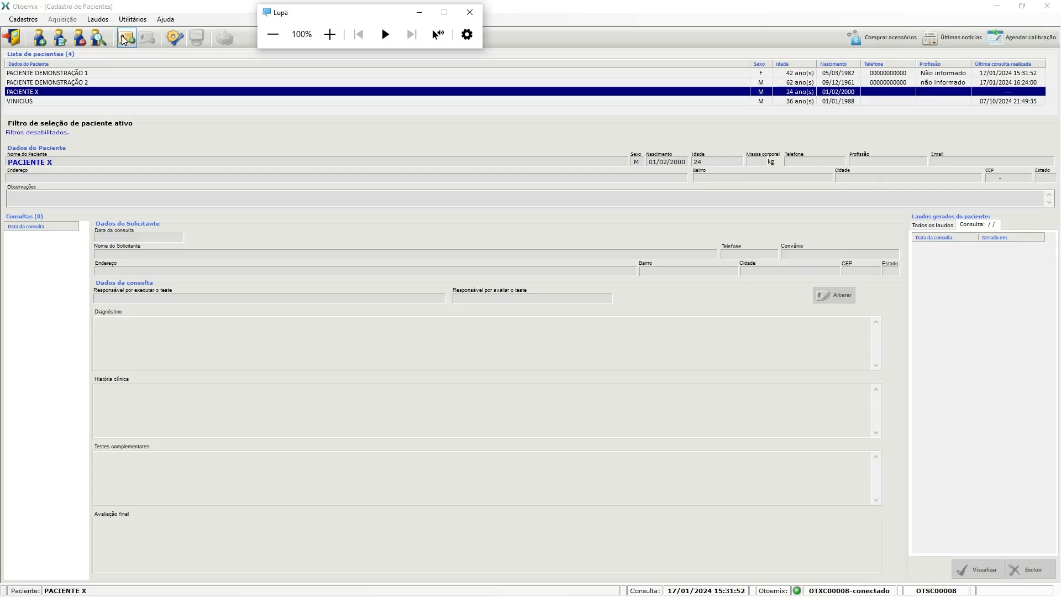
pyautogui.click(124, 38)
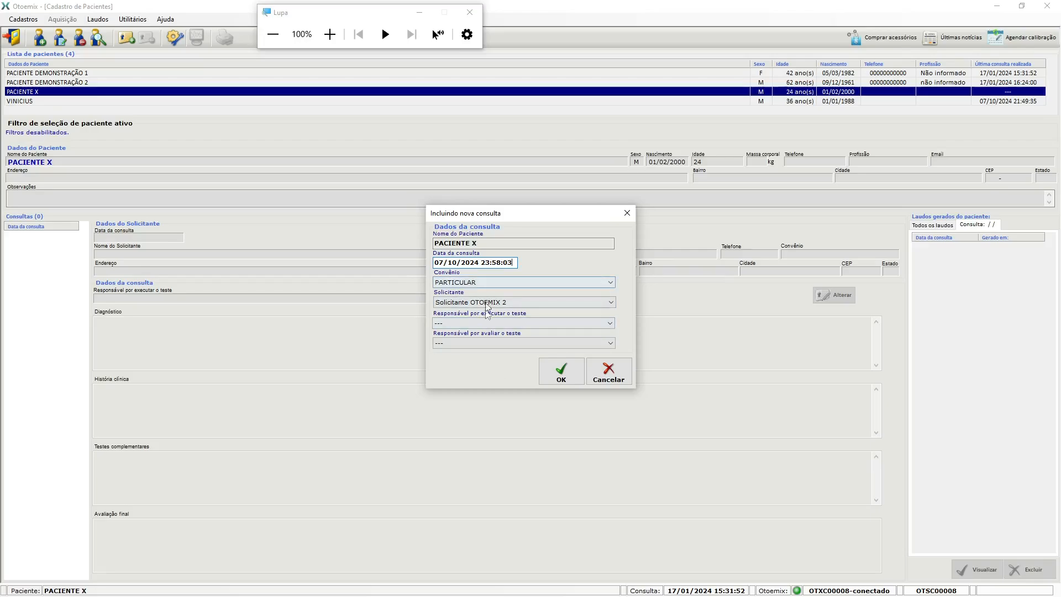
pyautogui.click(612, 285)
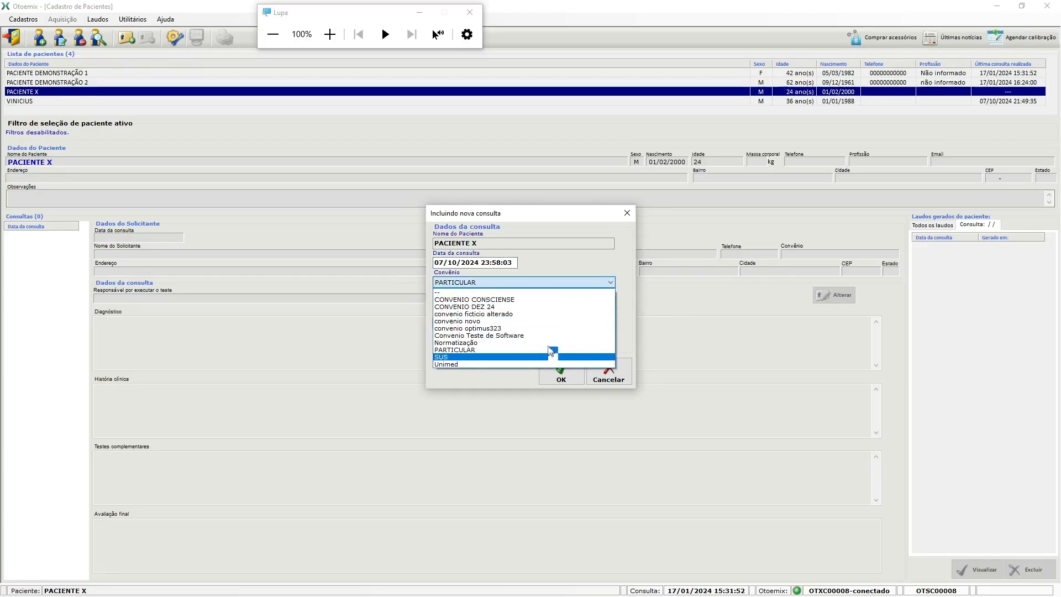
pyautogui.click(521, 324)
pyautogui.click(576, 299)
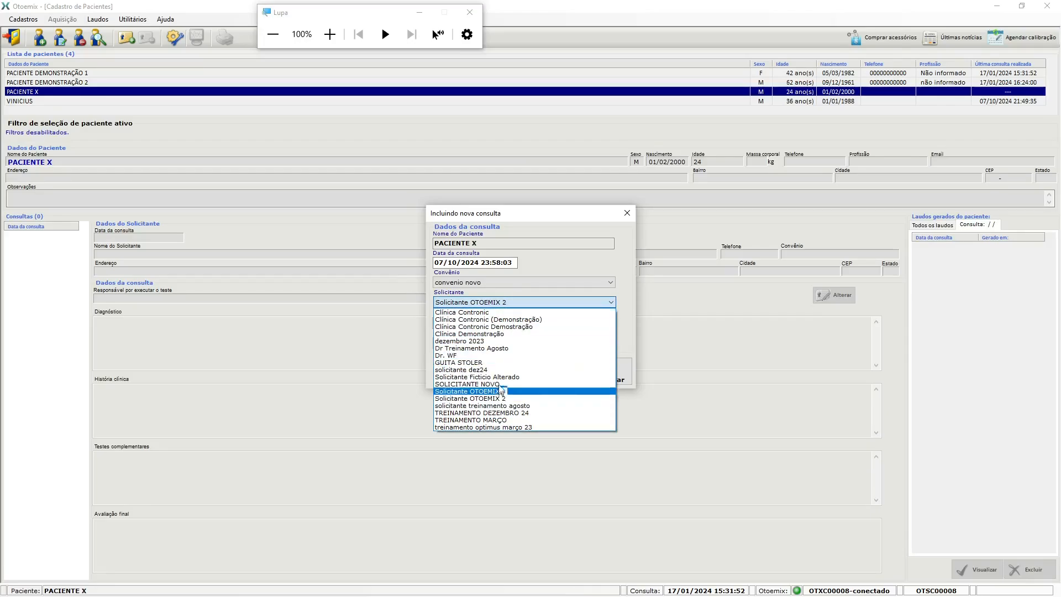
pyautogui.click(518, 313)
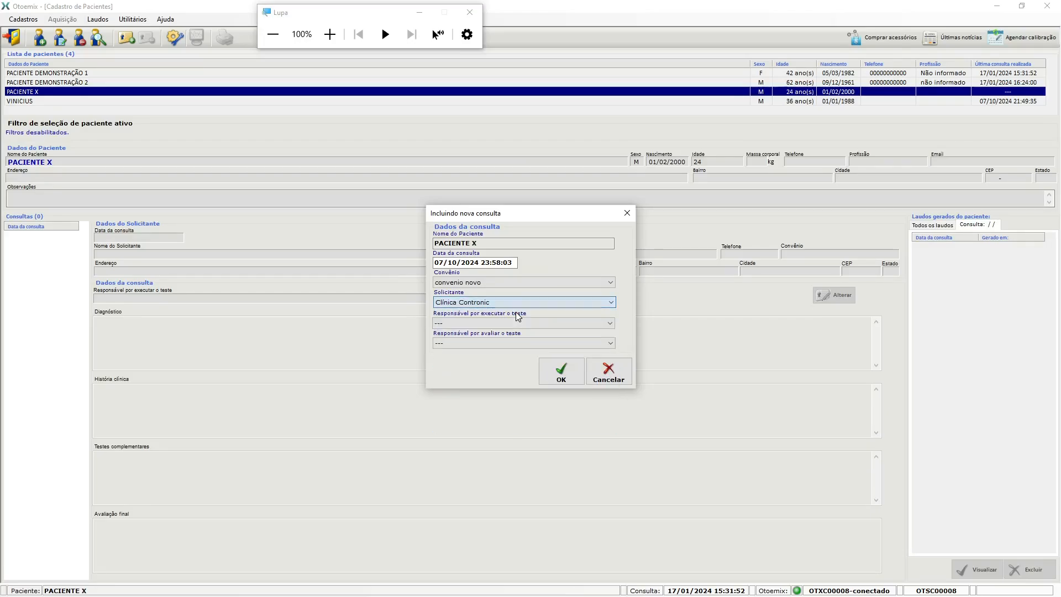
# Assign "Responsavel Alterado" to execute the test and the doctor from the list to evaluate it.
pyautogui.click(610, 323)
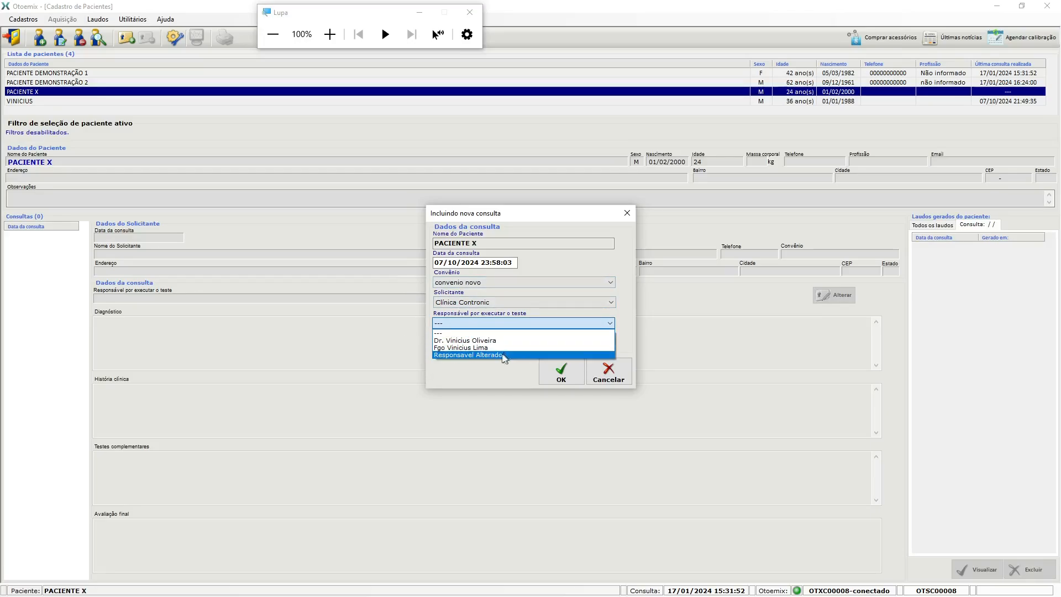
pyautogui.click(469, 354)
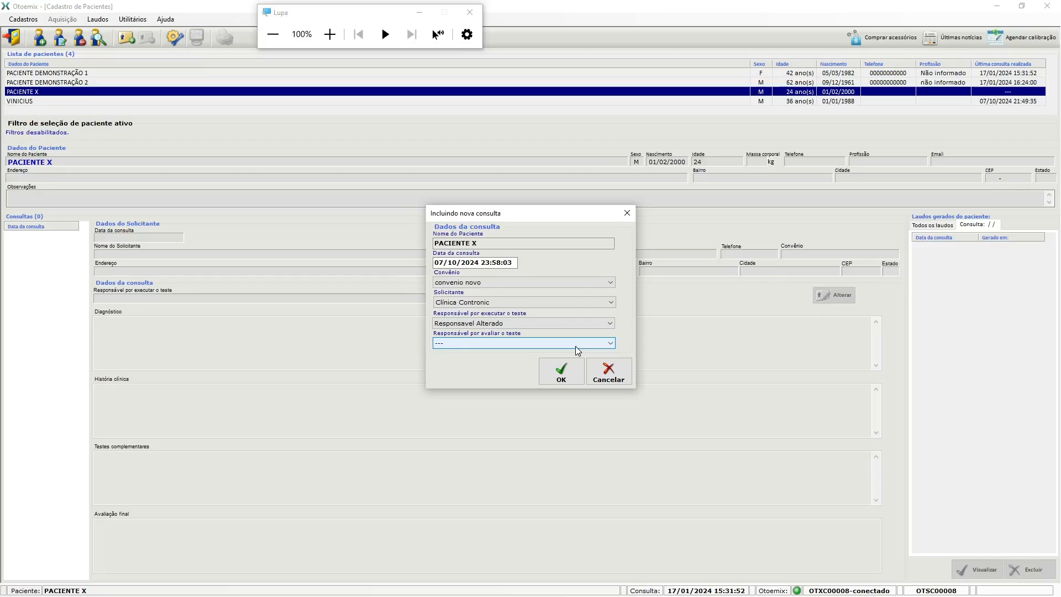
pyautogui.click(513, 342)
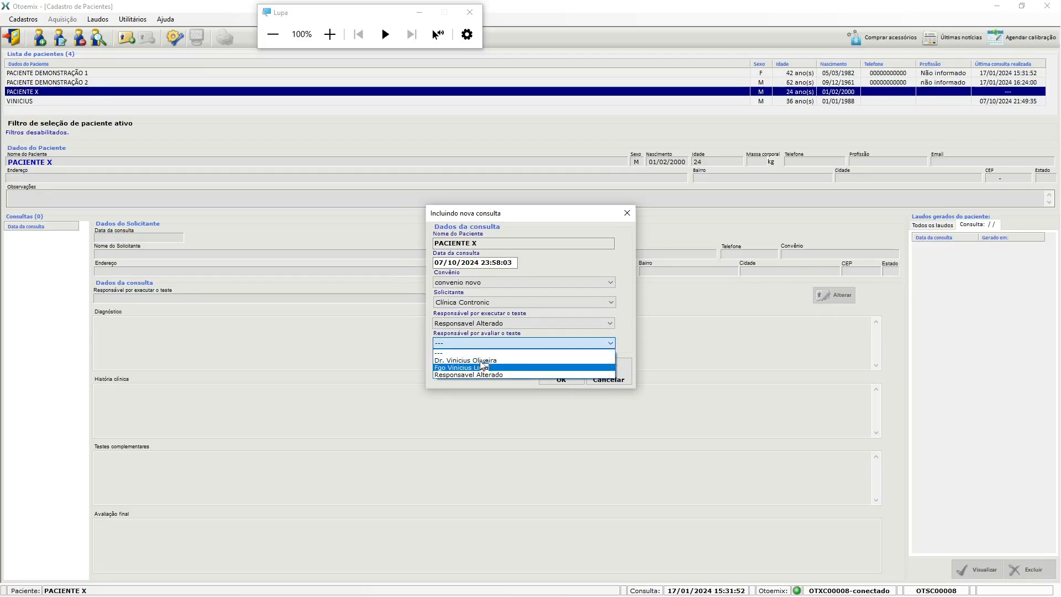
pyautogui.click(458, 361)
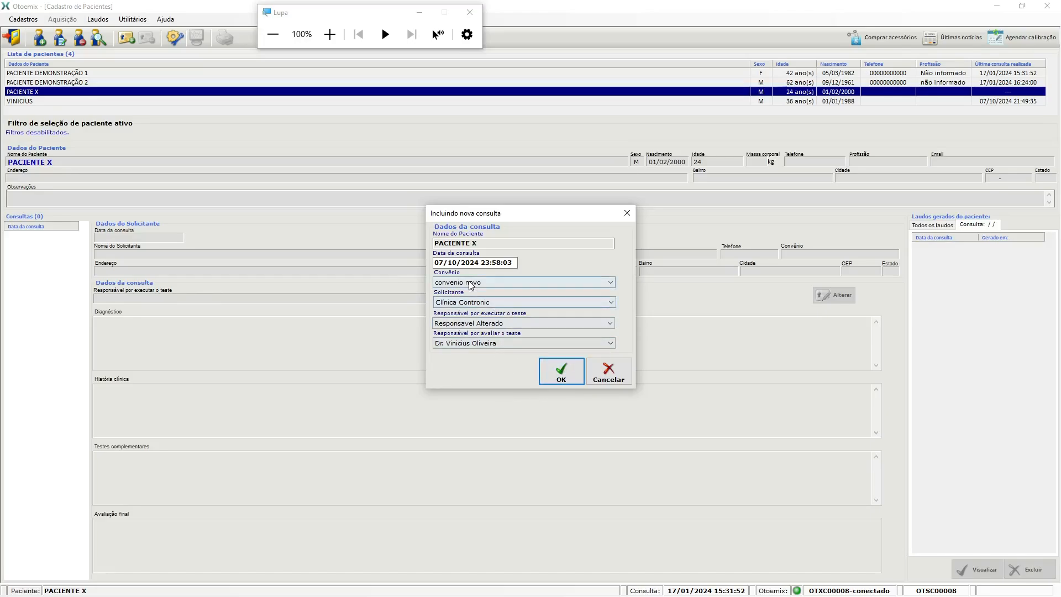
# Clear the professionals responsible for executing and evaluating the test in the new consultation.
pyautogui.click(504, 323)
pyautogui.click(496, 332)
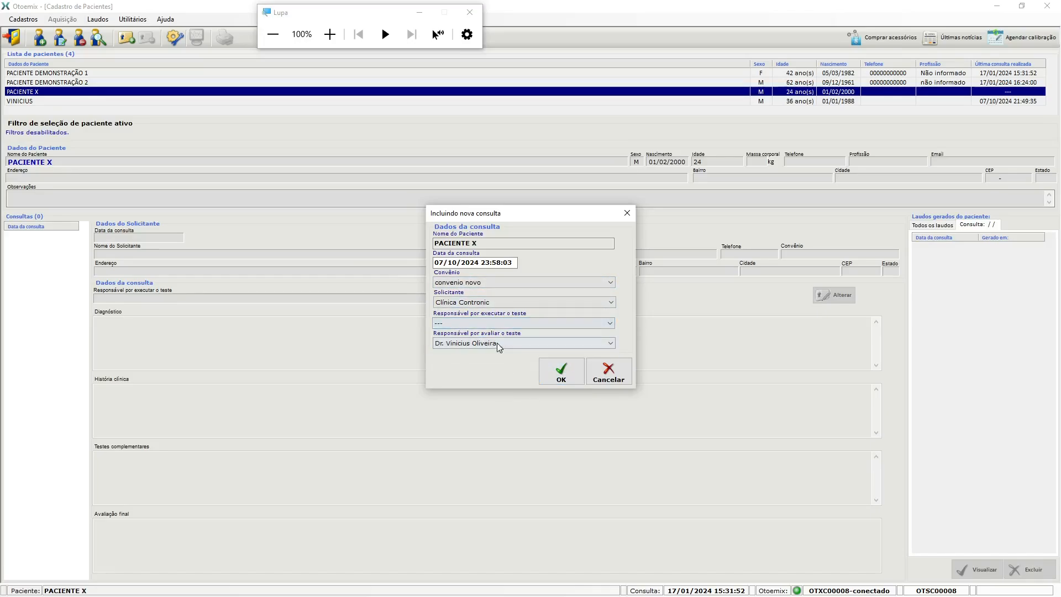
pyautogui.click(496, 342)
pyautogui.click(492, 354)
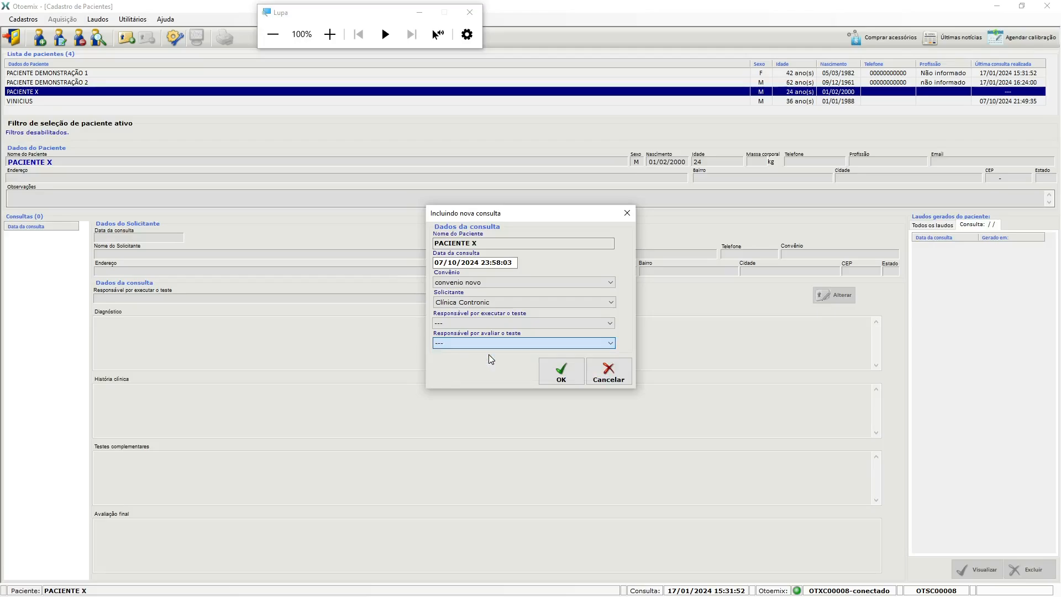
# Keep "Clínica Contronic" as the requester, clear the health plan, and save the new consultation.
pyautogui.click(514, 302)
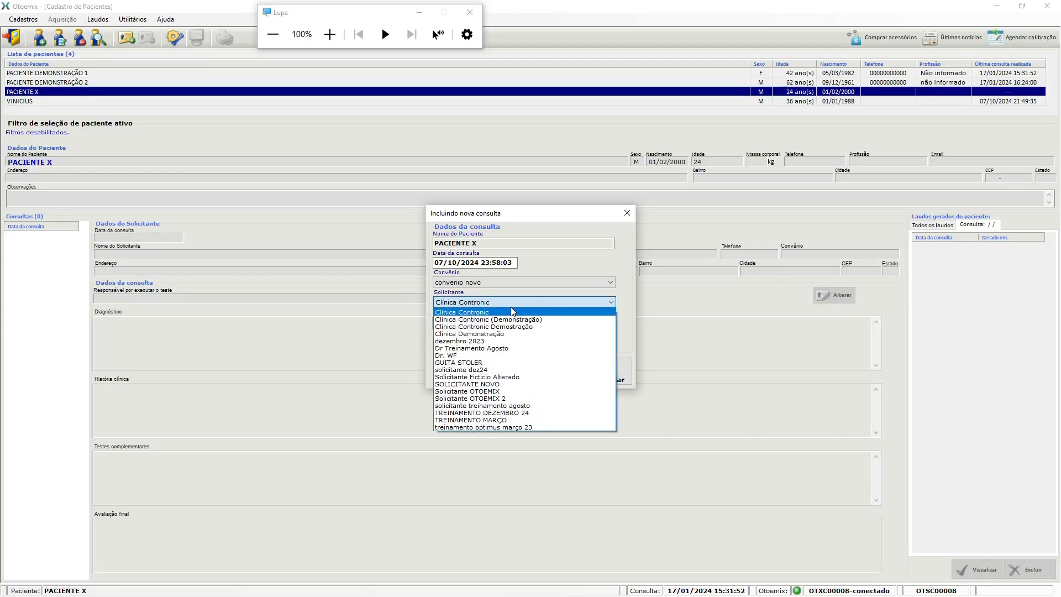
pyautogui.click(513, 311)
pyautogui.click(516, 283)
pyautogui.click(507, 292)
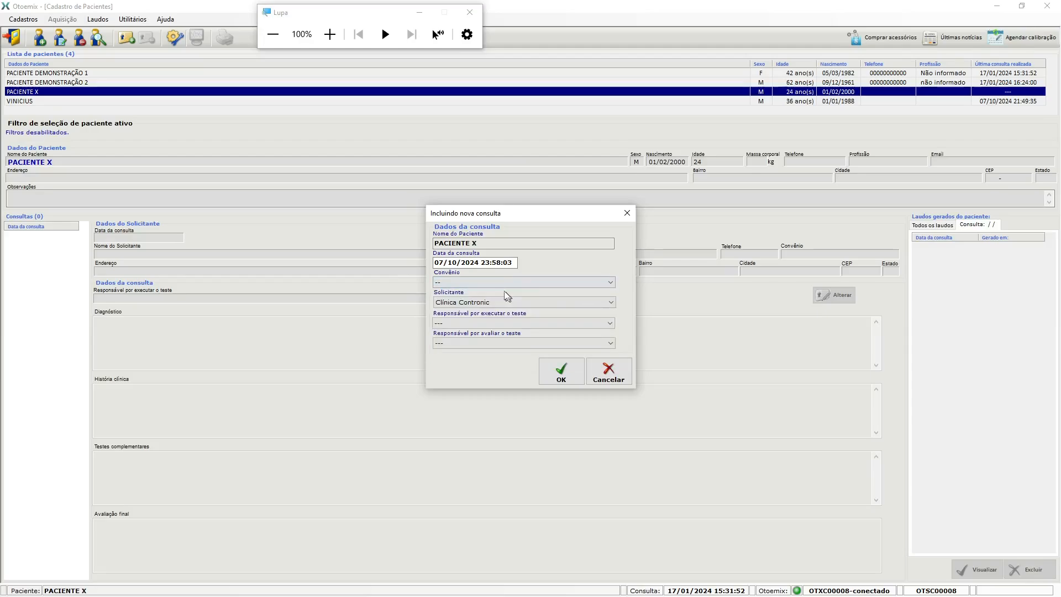
pyautogui.click(552, 369)
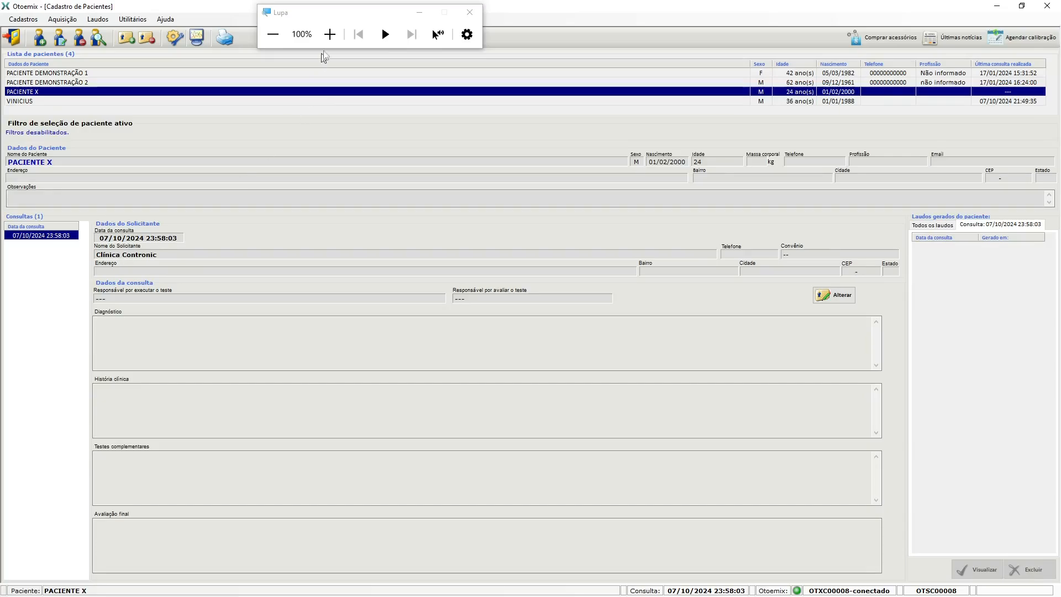
# Examine the enlarged consultation, settings, acquisition and printing options for the consultation of PACIENTE X.
pyautogui.click(330, 35)
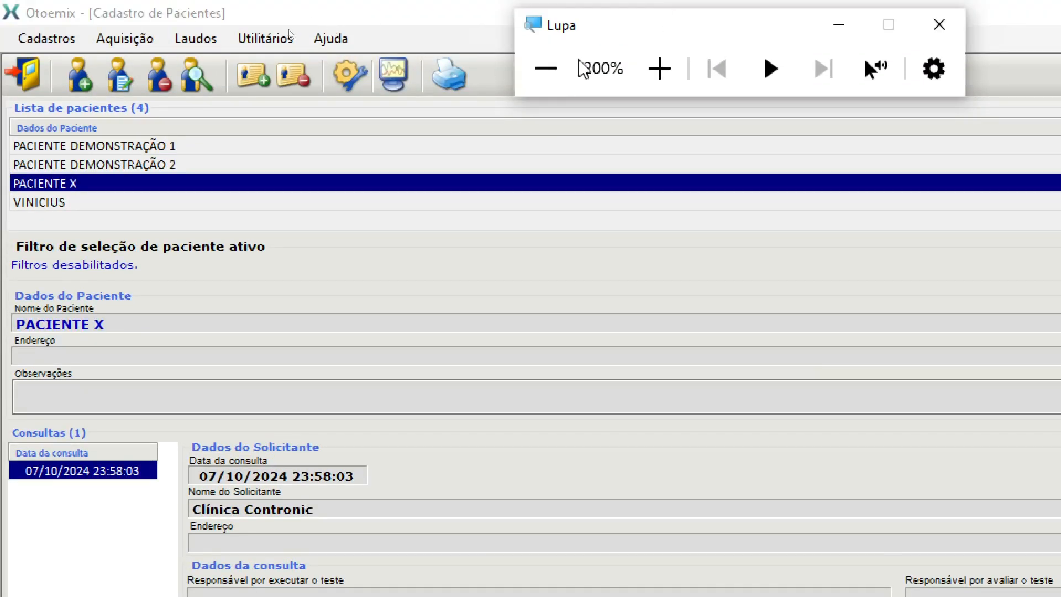
pyautogui.click(545, 69)
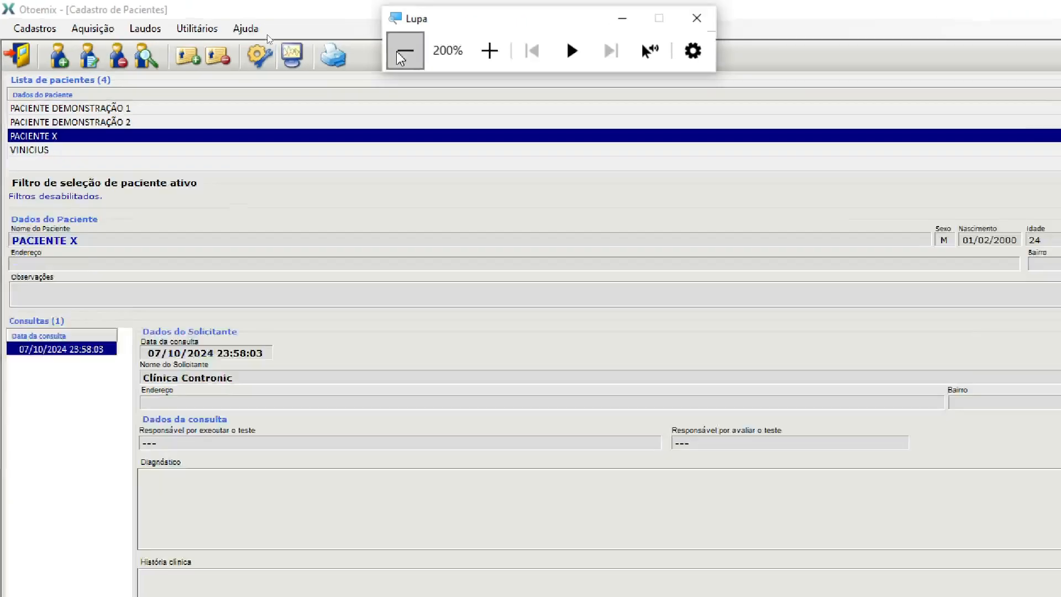
pyautogui.click(330, 34)
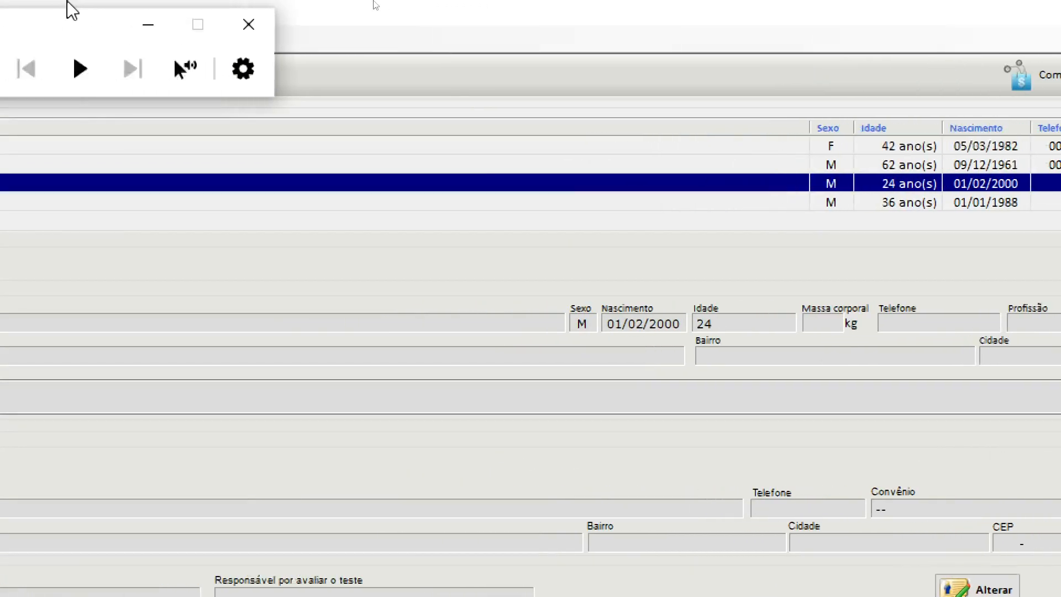
pyautogui.click(61, 70)
pyautogui.click(166, 41)
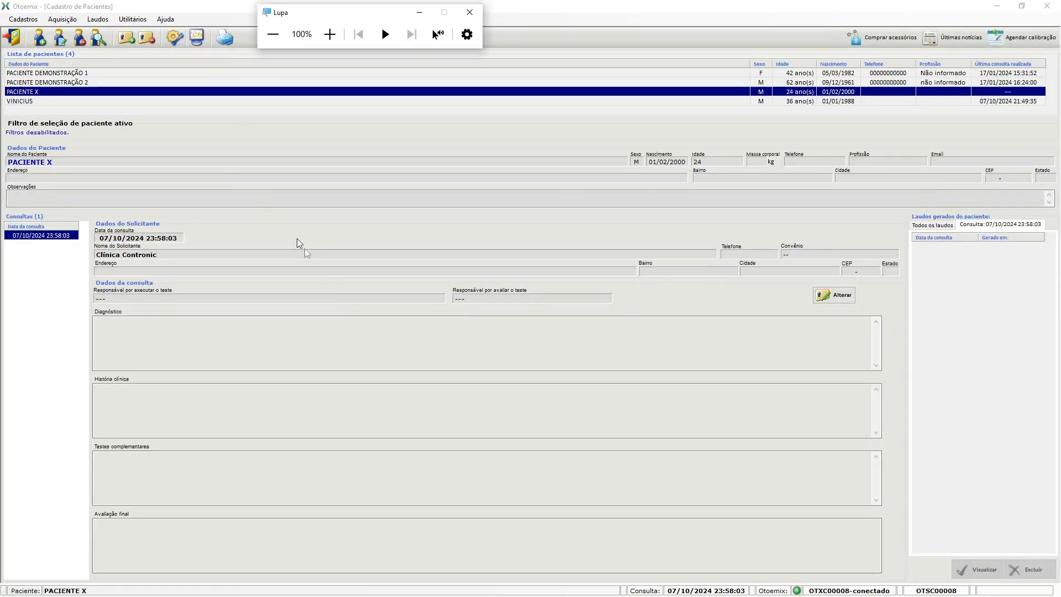
pyautogui.click(229, 36)
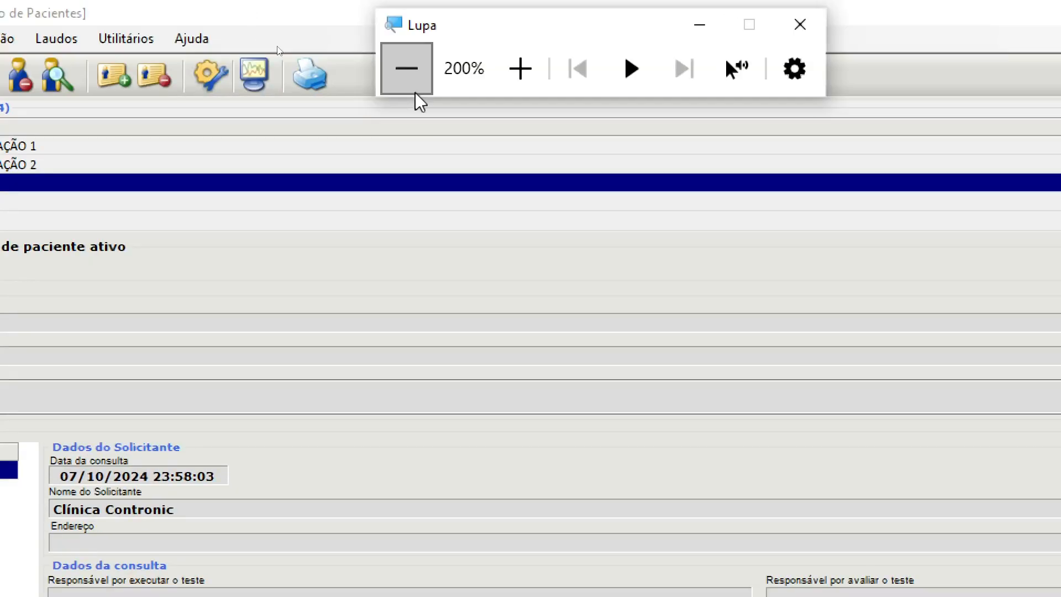
pyautogui.click(413, 88)
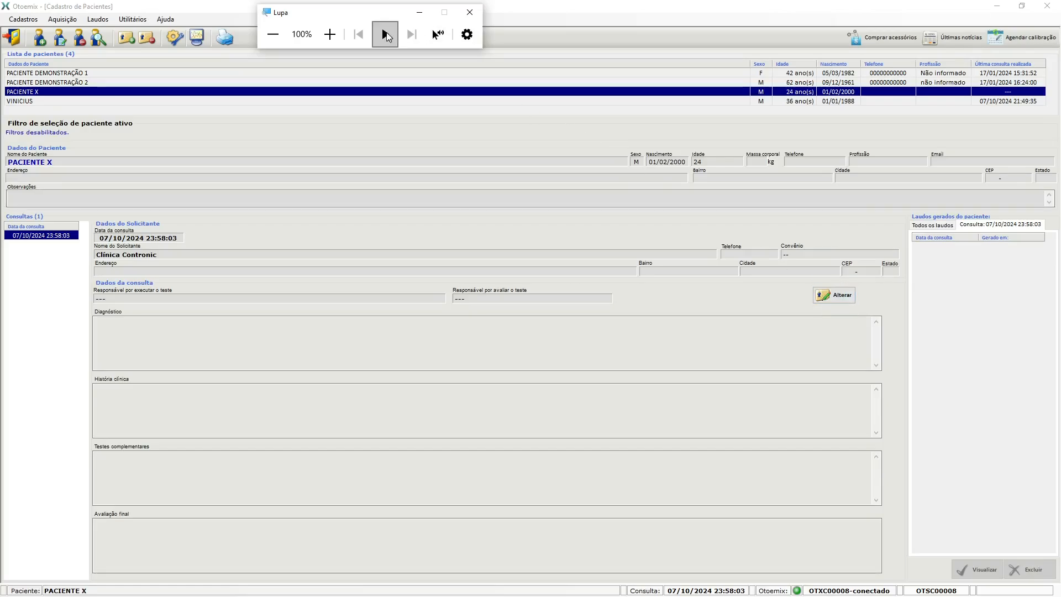
# Open the consultation data of PACIENTE X for editing and enter a row of x's as the Diagnóstico.
pyautogui.click(330, 35)
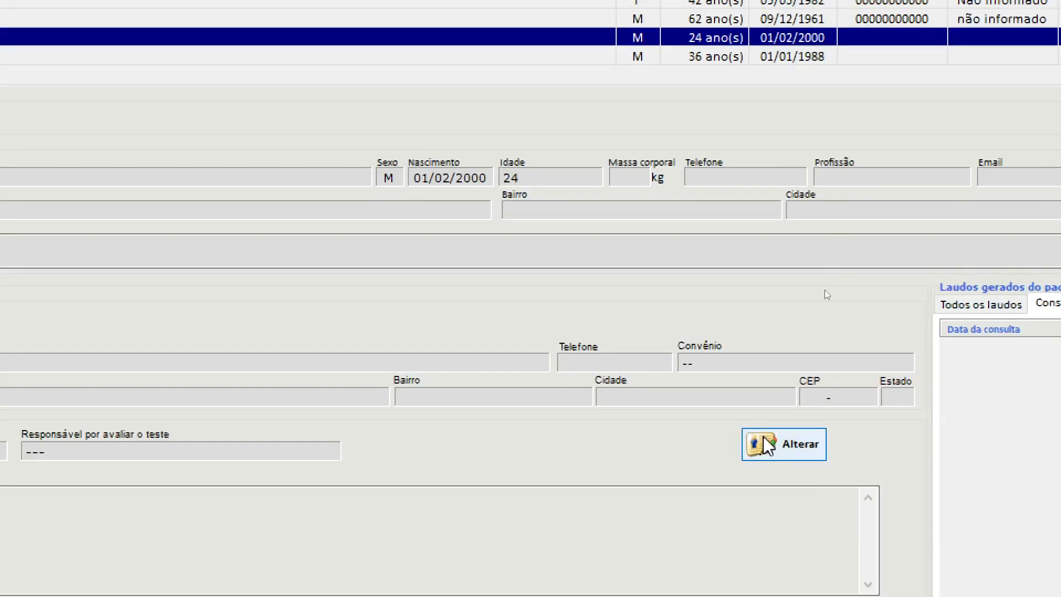
pyautogui.click(797, 454)
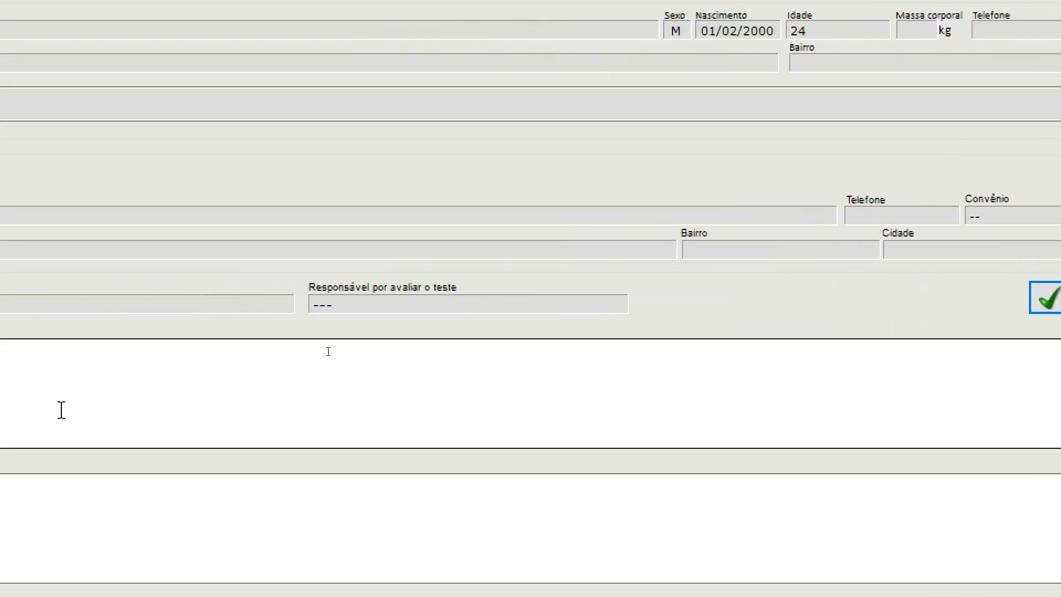
pyautogui.click(77, 363)
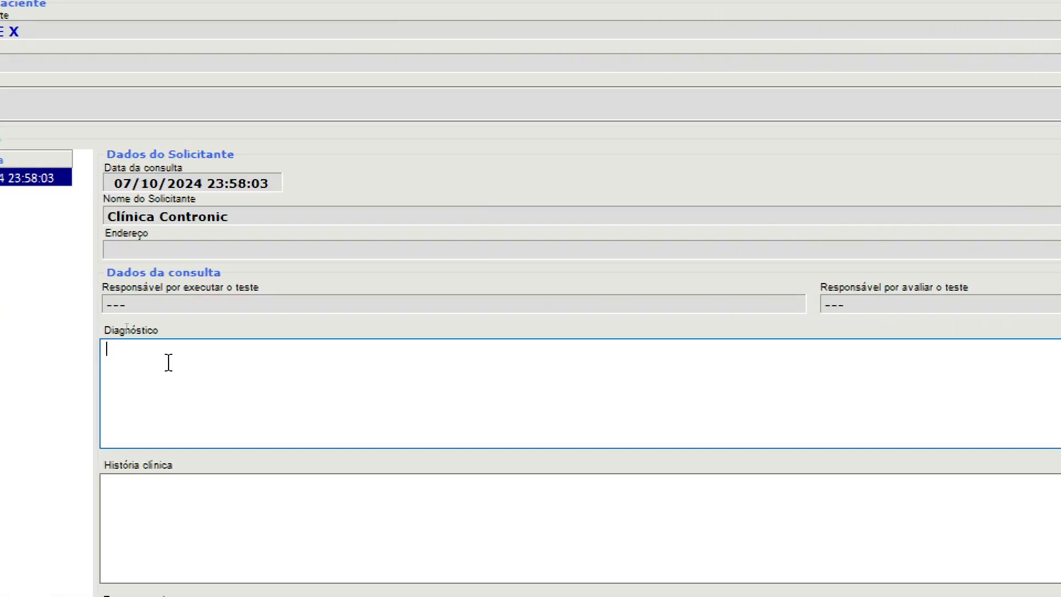
pyautogui.write('xxx')
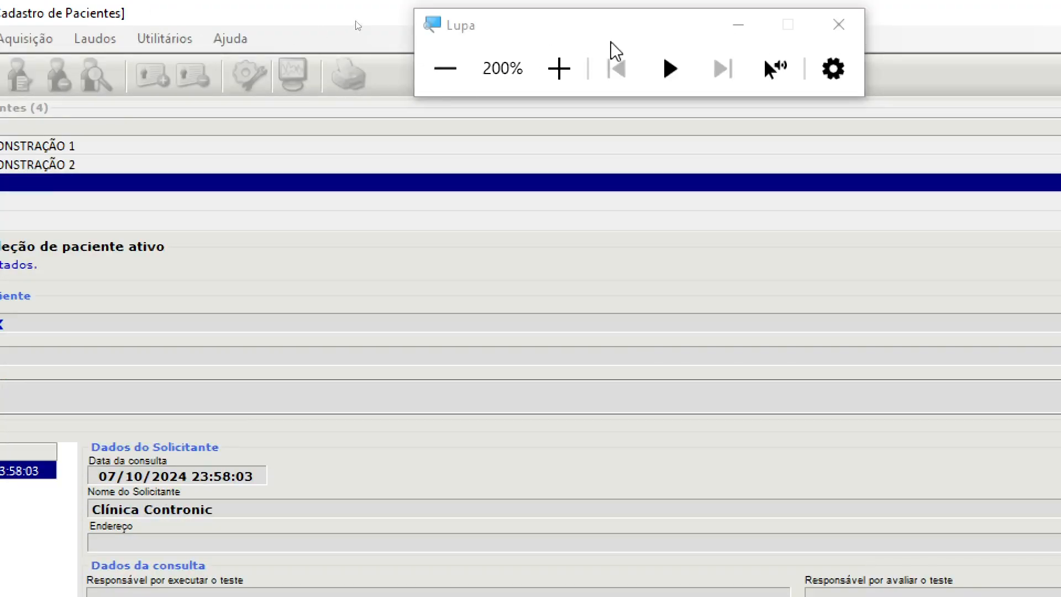
pyautogui.click(442, 66)
pyautogui.doubleClick(112, 320)
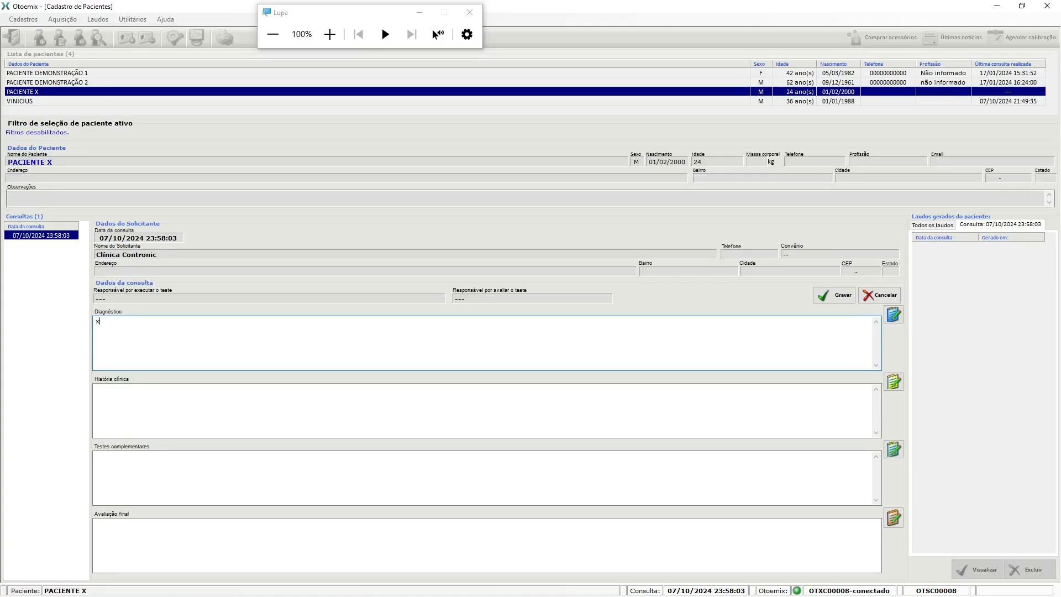
# Fill História clínica and Testes complementares with rows of x's as placeholder text.
pyautogui.click(241, 404)
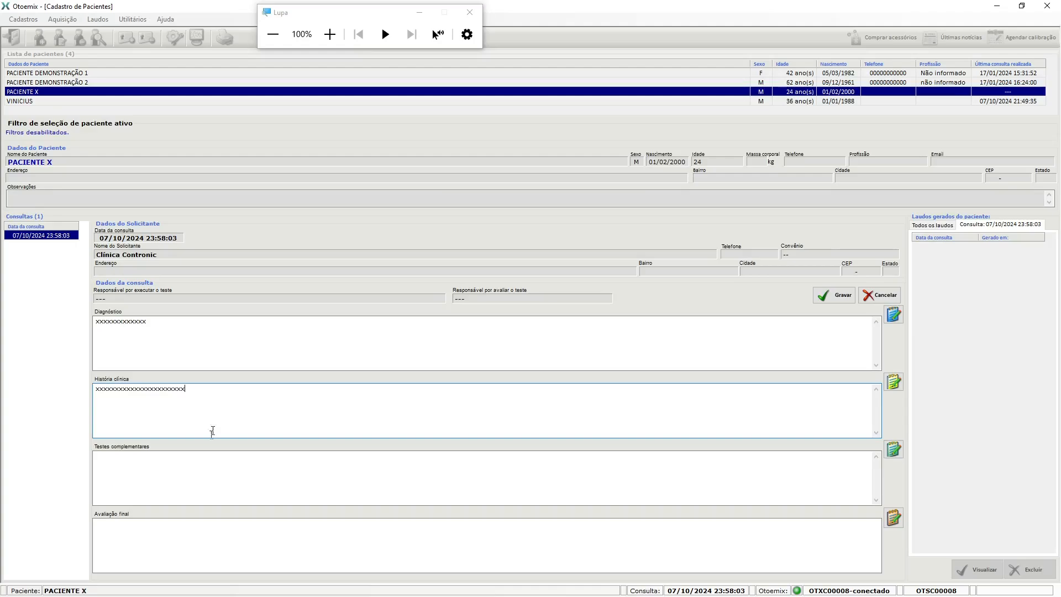
pyautogui.press('Tab')
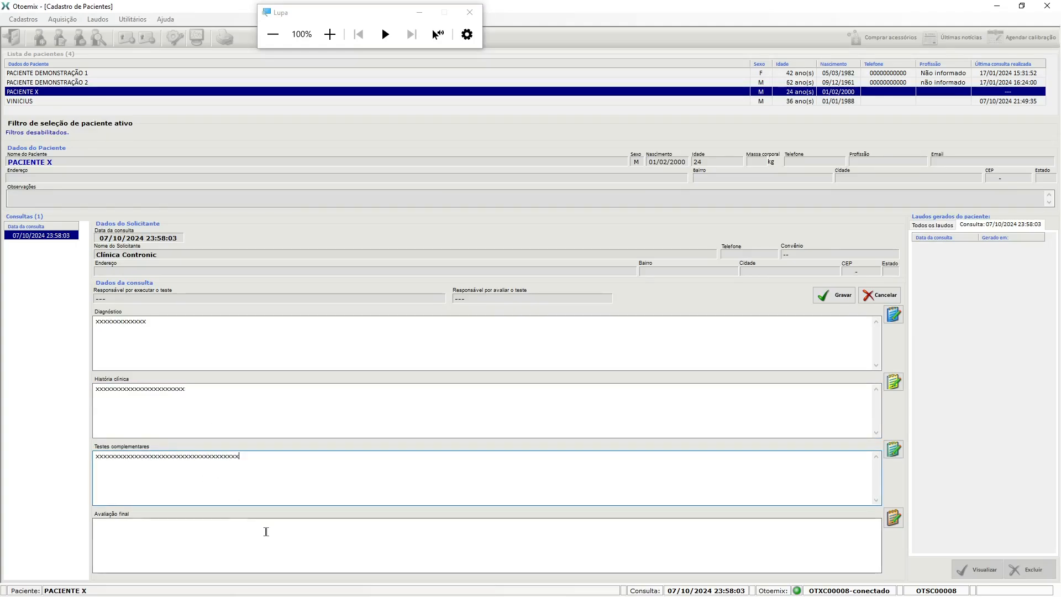
pyautogui.click(249, 530)
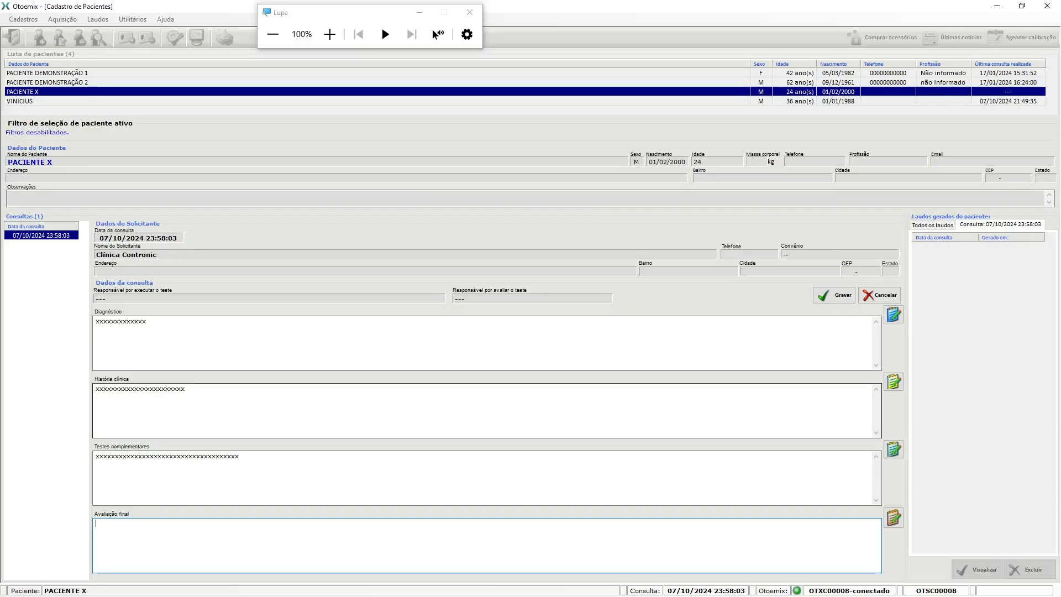
# Open the registry of text templates for História clínica from the consultation being edited.
pyautogui.moveTo(100, 389); pyautogui.dragTo(185, 388)
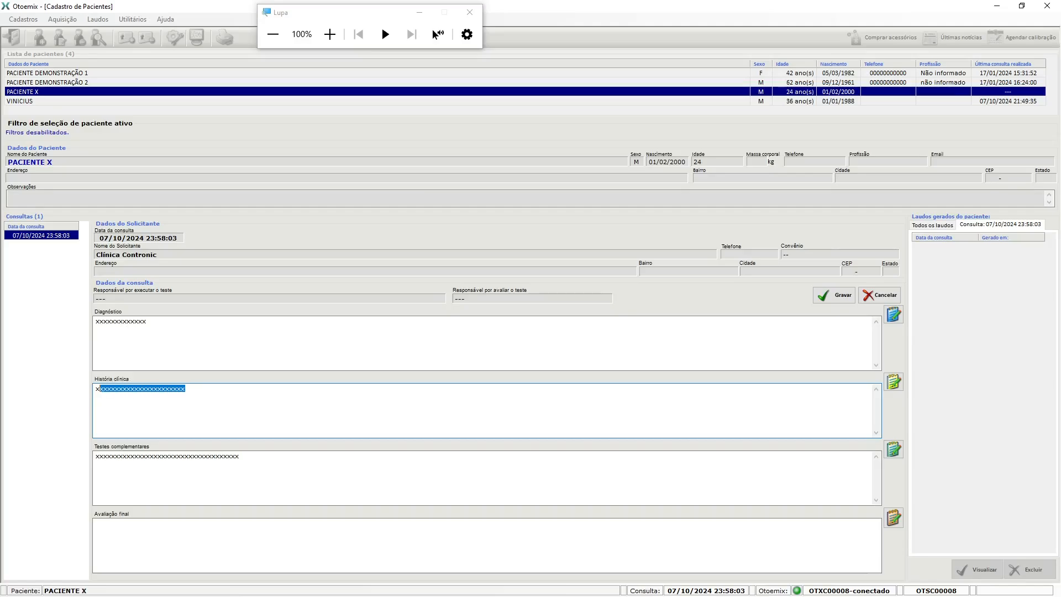
pyautogui.click(169, 388)
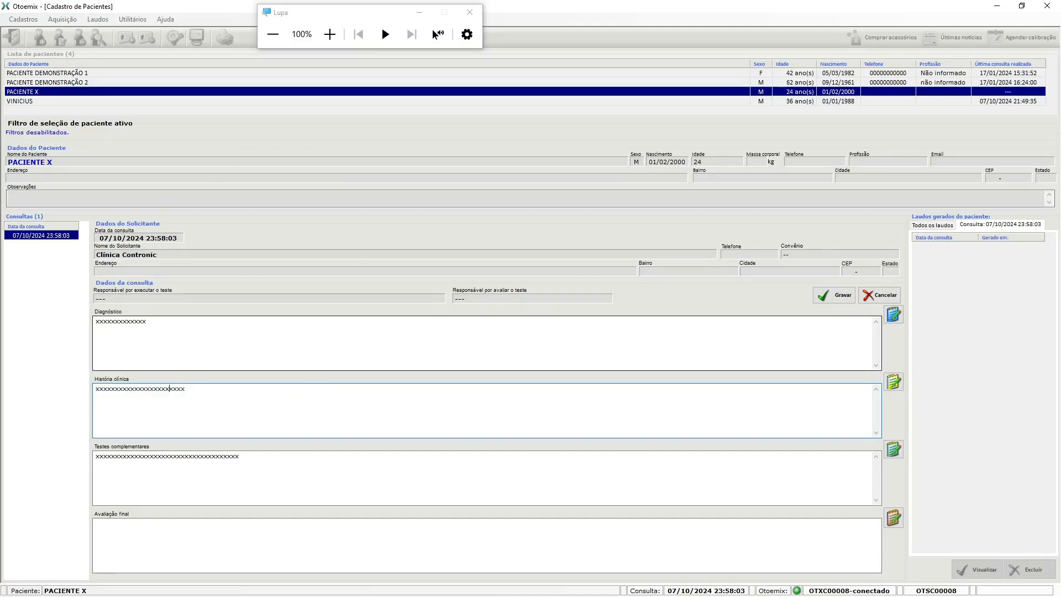
pyautogui.click(339, 34)
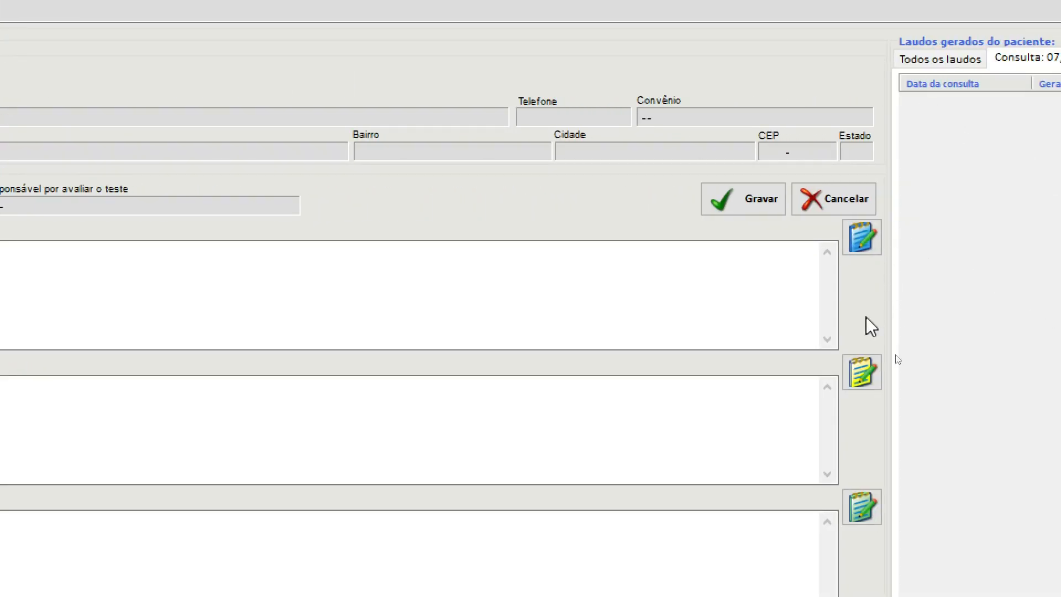
pyautogui.click(871, 369)
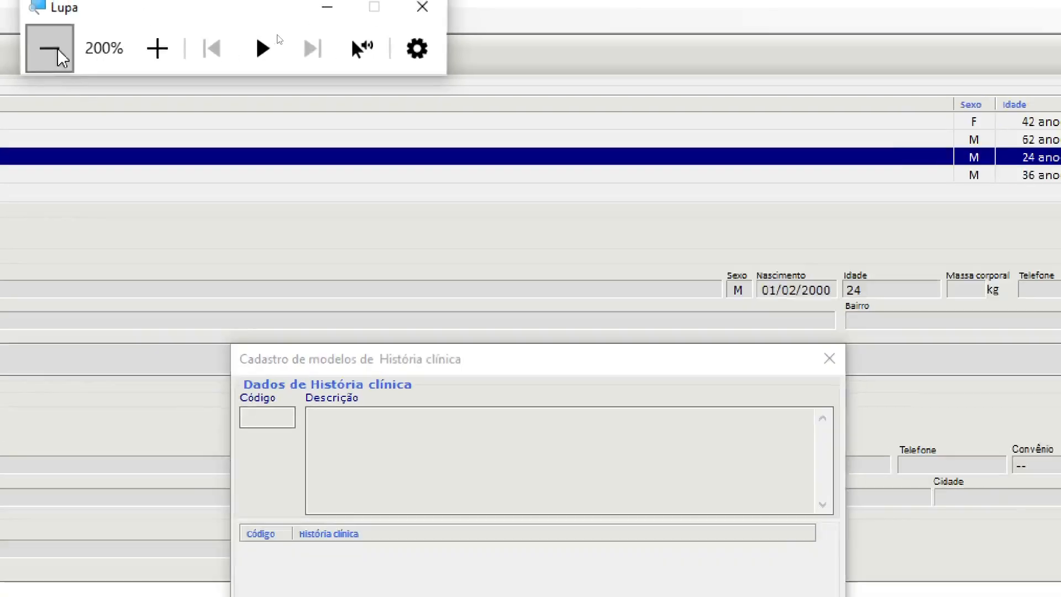
# Create and save a História clínica text template with the lines "Pergunta 1:", "Pergunta 2:" and "Pergunta 3:", separated by blank lines.
pyautogui.click(50, 52)
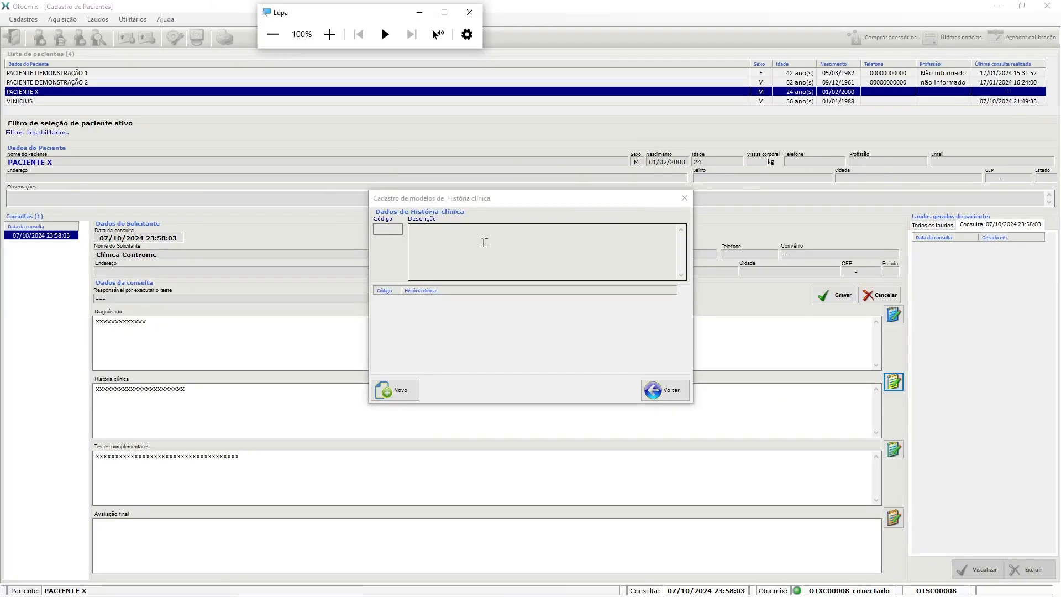
pyautogui.click(395, 390)
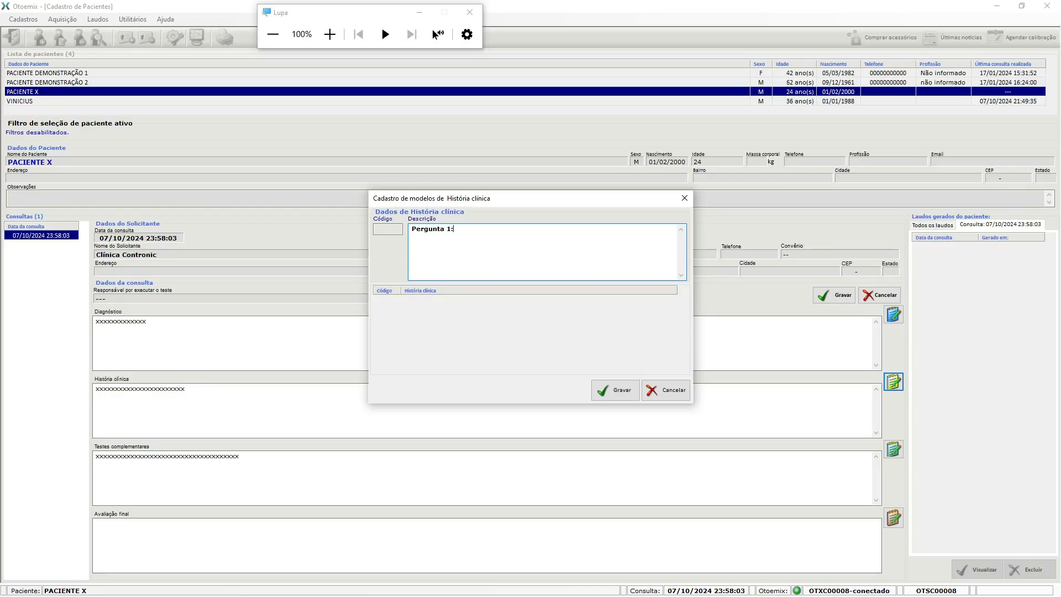
pyautogui.press('Tab')
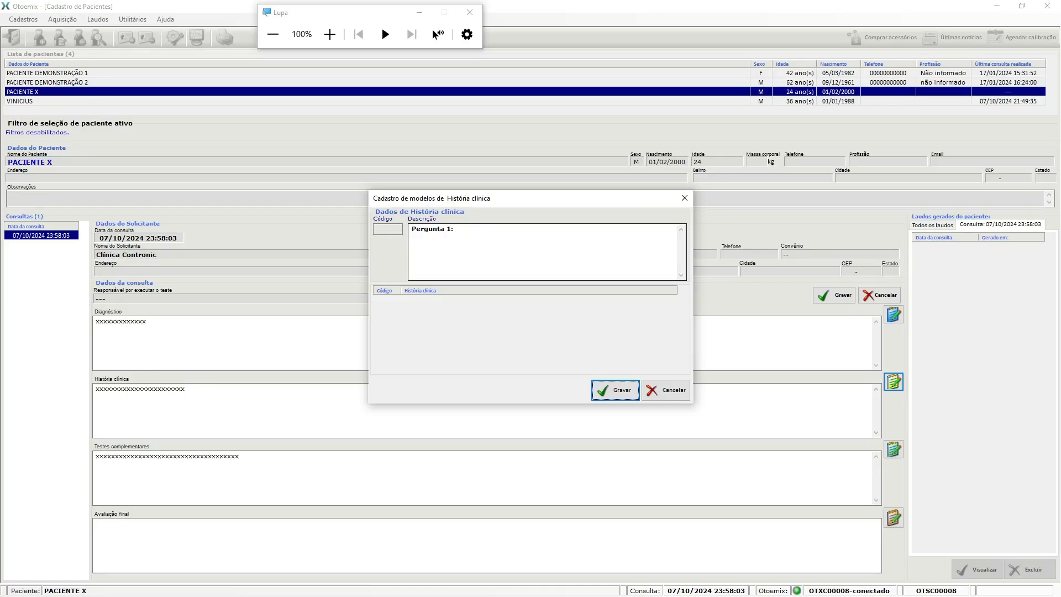
pyautogui.click(412, 235)
pyautogui.click(411, 243)
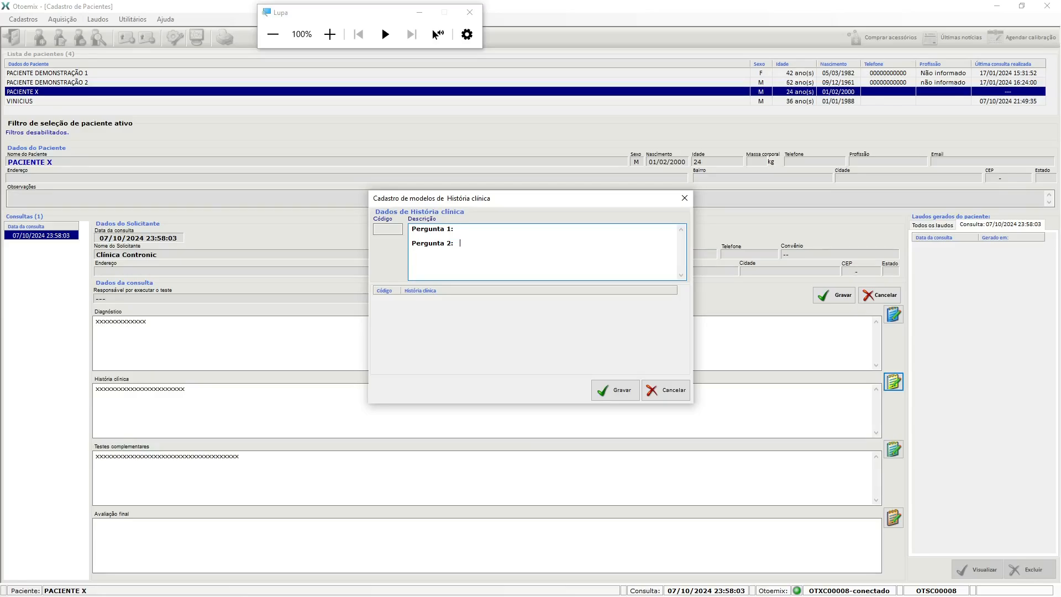
pyautogui.click(388, 229)
pyautogui.click(479, 265)
pyautogui.click(387, 229)
pyautogui.click(413, 257)
pyautogui.click(618, 388)
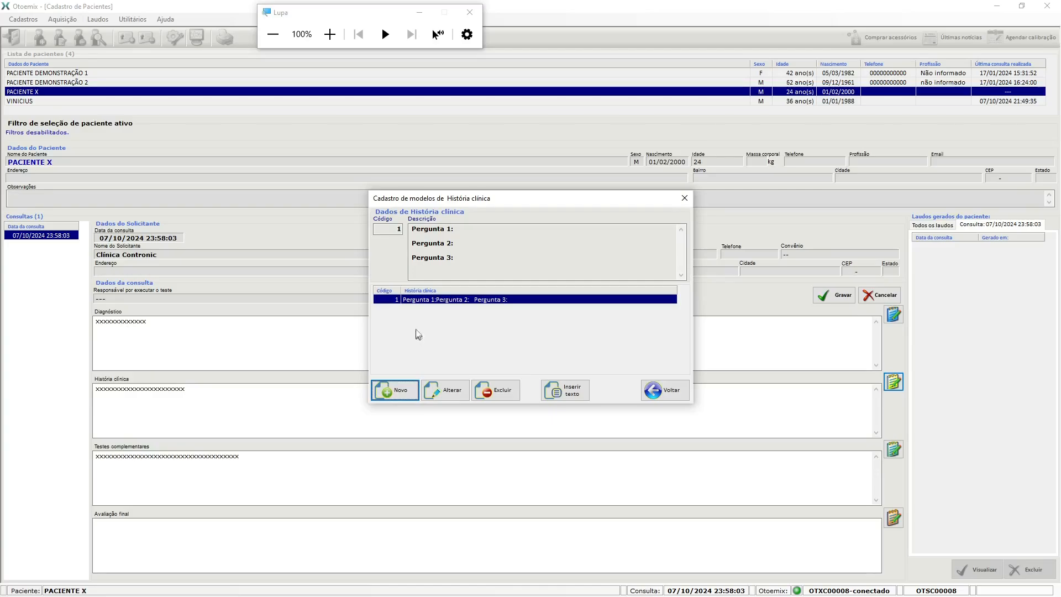
# Open the three-question História clínica template for editing and save it again.
pyautogui.click(453, 391)
pyautogui.click(451, 275)
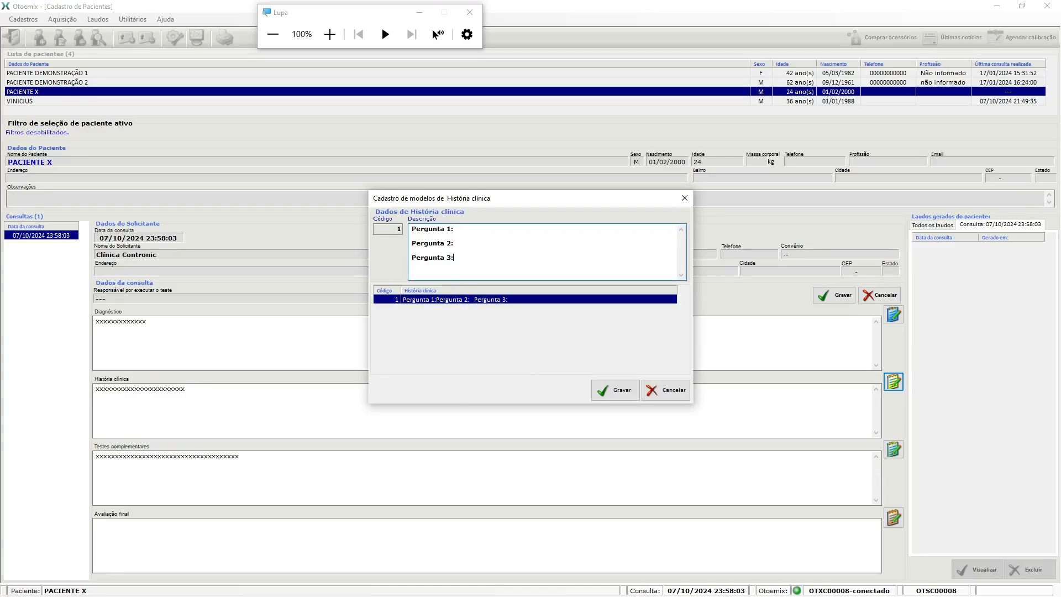
pyautogui.click(615, 390)
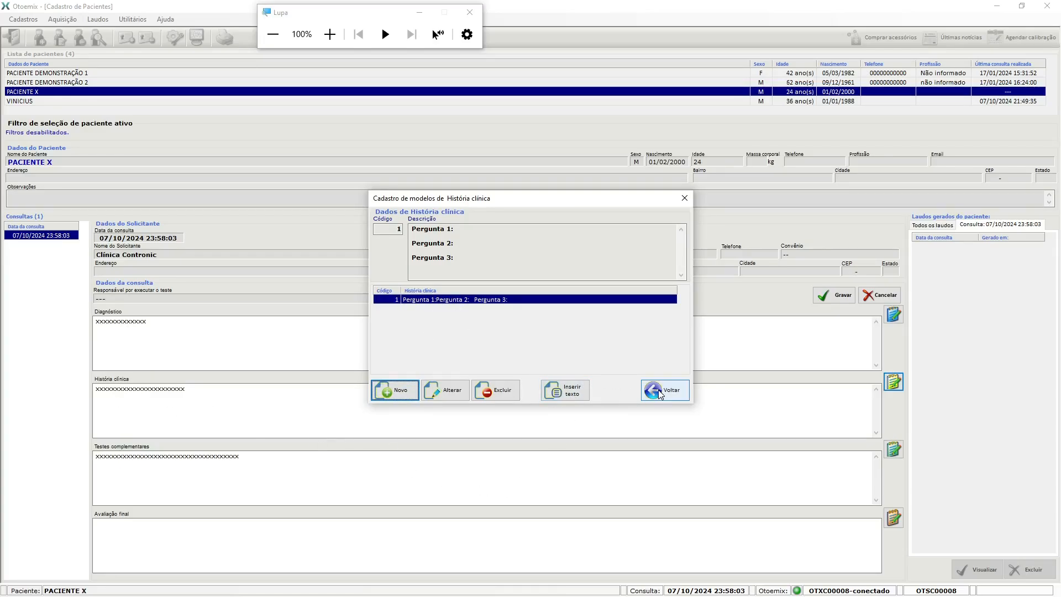
# Insert the question template into História clínica and answer Pergunta 1 with aaaaa, Pergunta 2 with a row of b's and Pergunta 3 with c's.
pyautogui.click(569, 390)
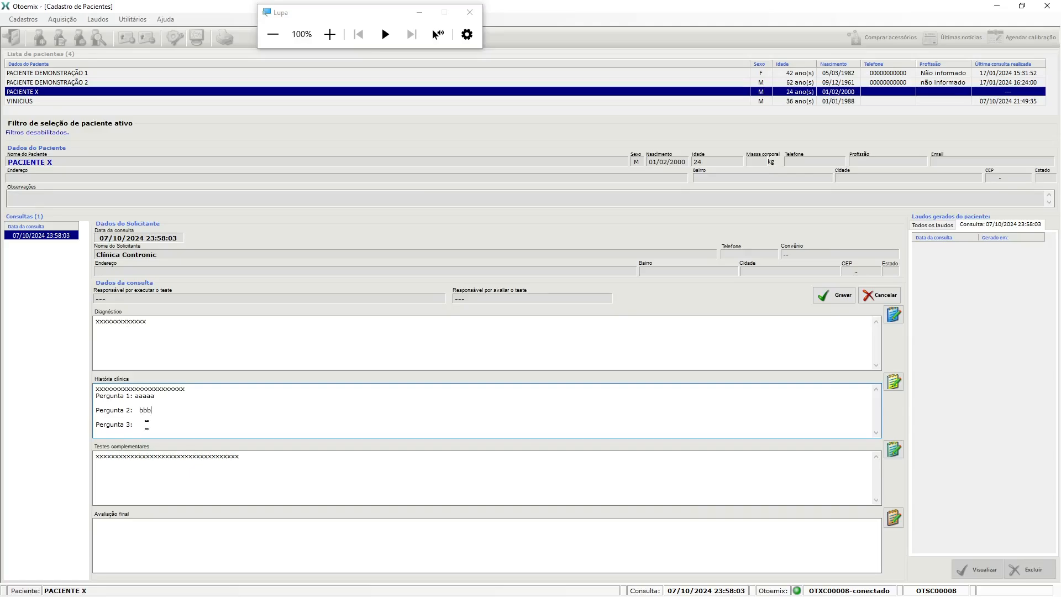
pyautogui.write('bbbbbb')
pyautogui.press('Down')
pyautogui.press('Down')
pyautogui.write('cccccccccccccccc')
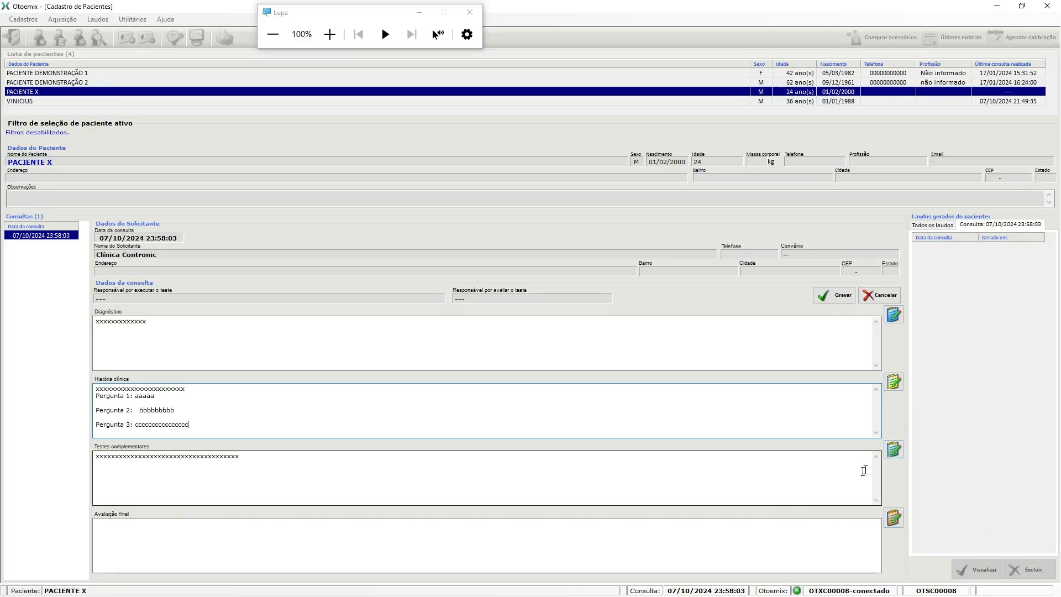
# View the template registry for Avaliação final, close it, and save the consultation data of PACIENTE X.
pyautogui.click(893, 518)
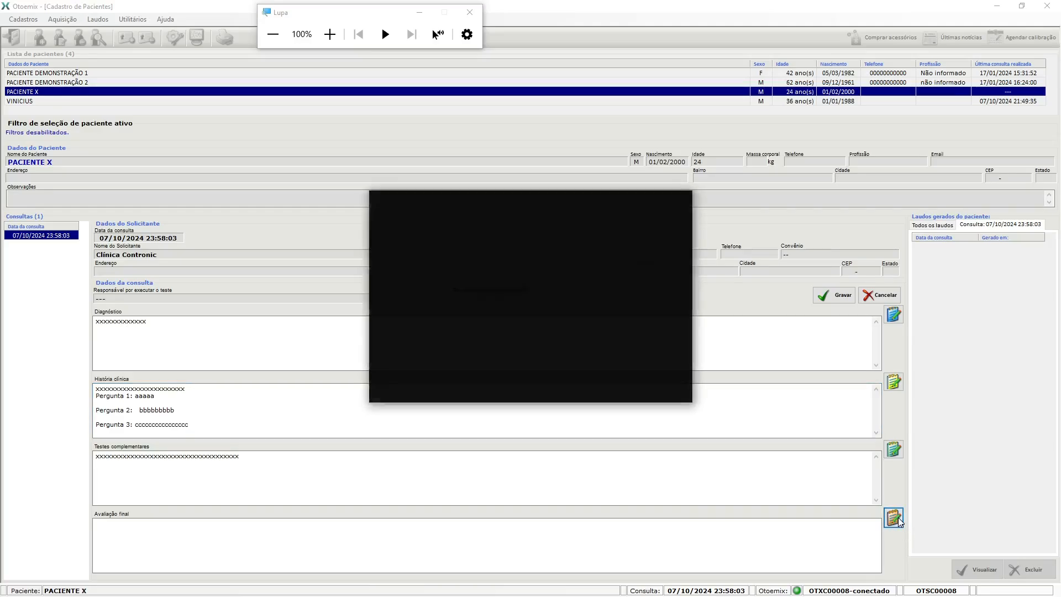
pyautogui.click(684, 392)
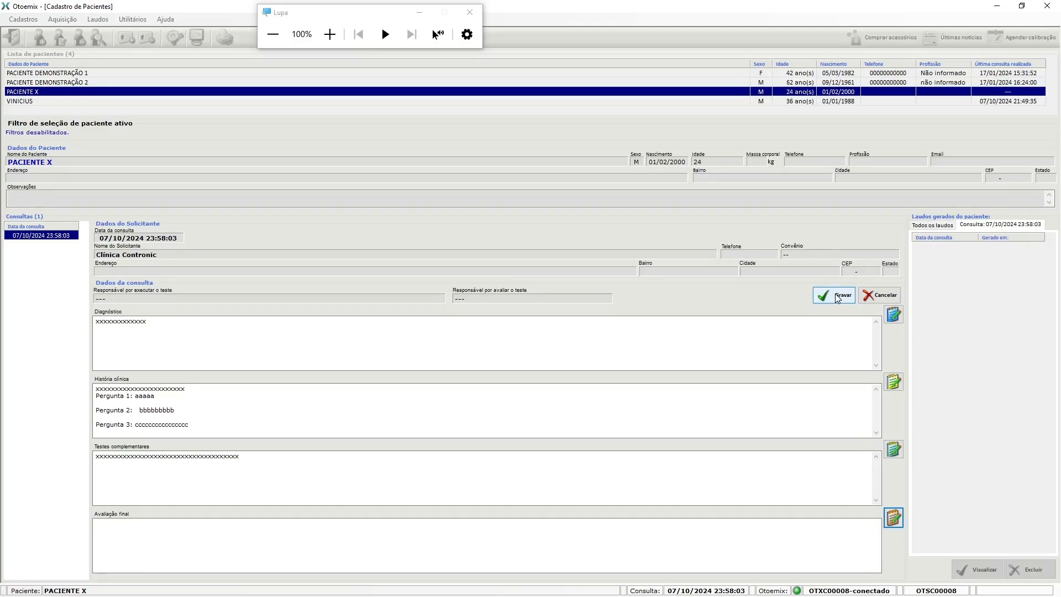
pyautogui.click(330, 34)
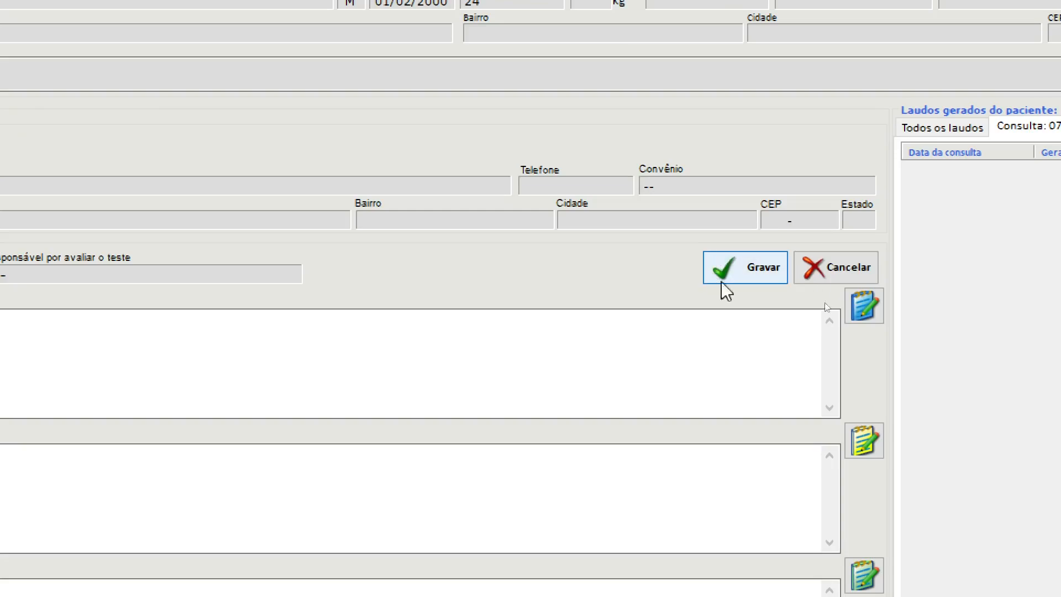
pyautogui.click(744, 269)
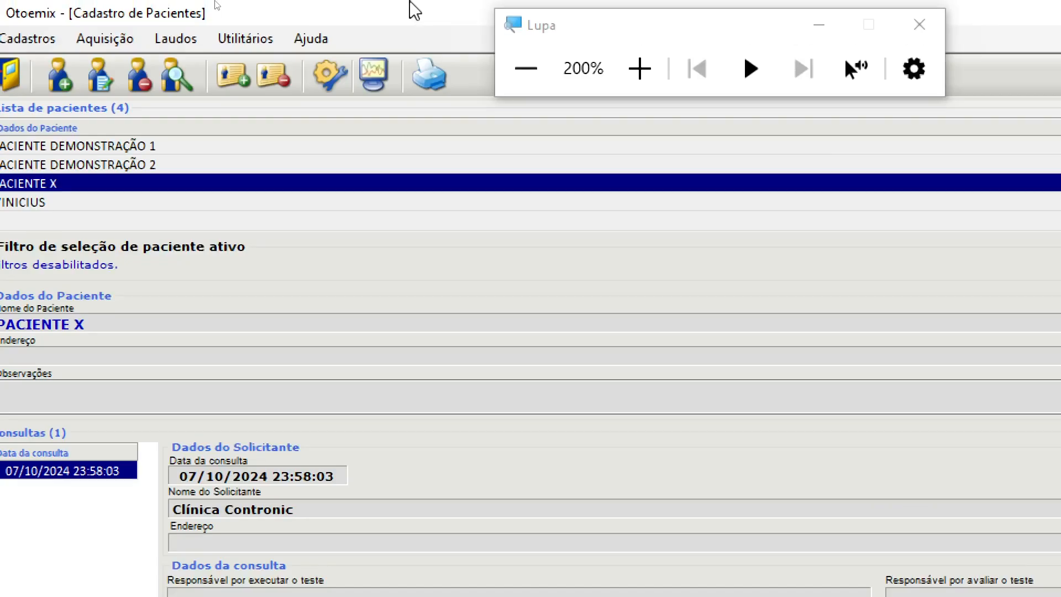
pyautogui.click(527, 68)
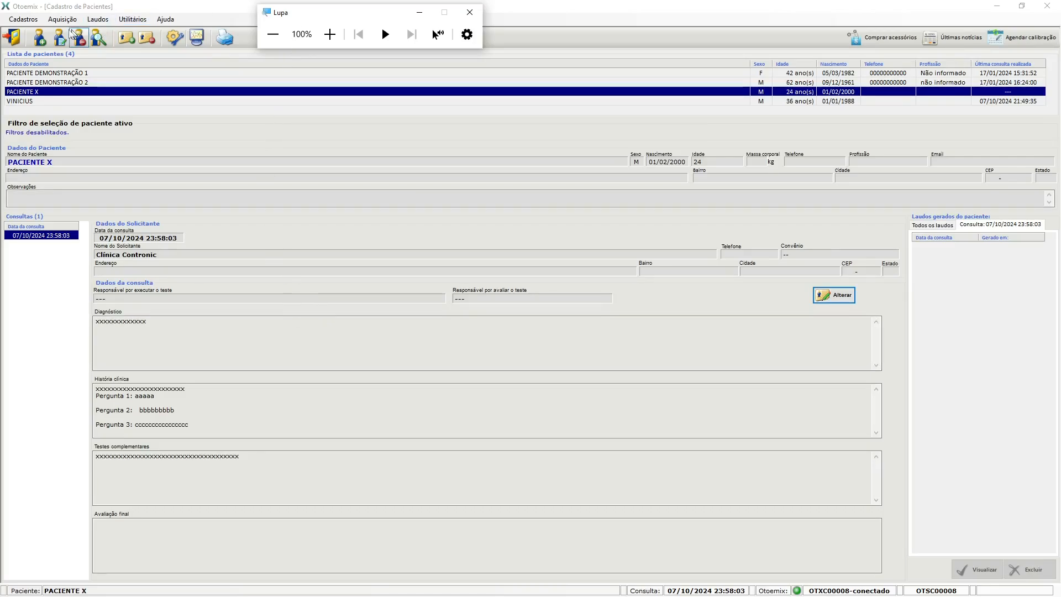
# View the new patient form and the new consultation form for PACIENTE X, cancelling both.
pyautogui.click(42, 37)
pyautogui.click(43, 37)
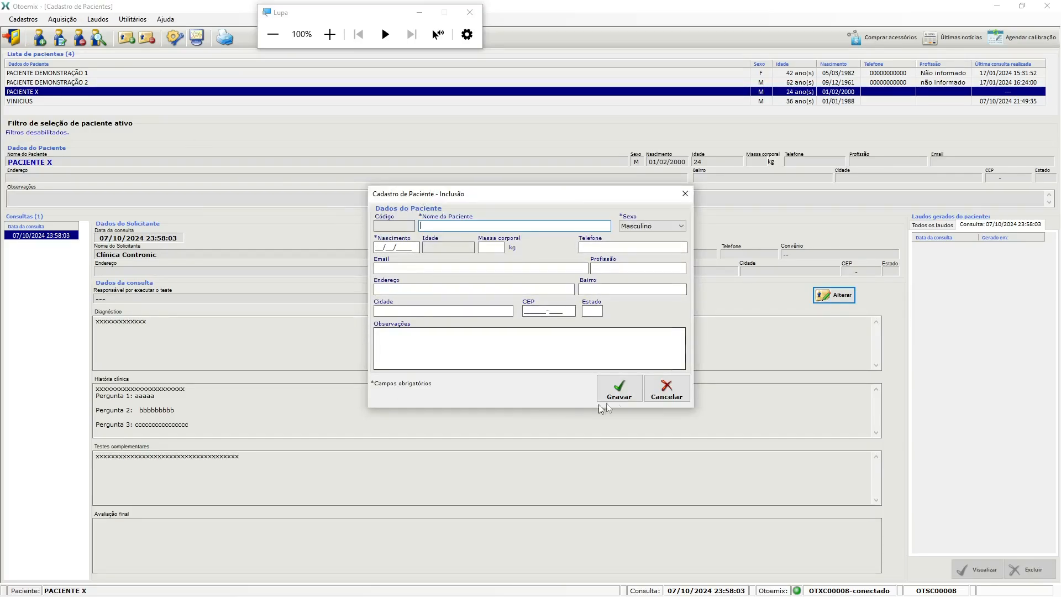
pyautogui.click(666, 391)
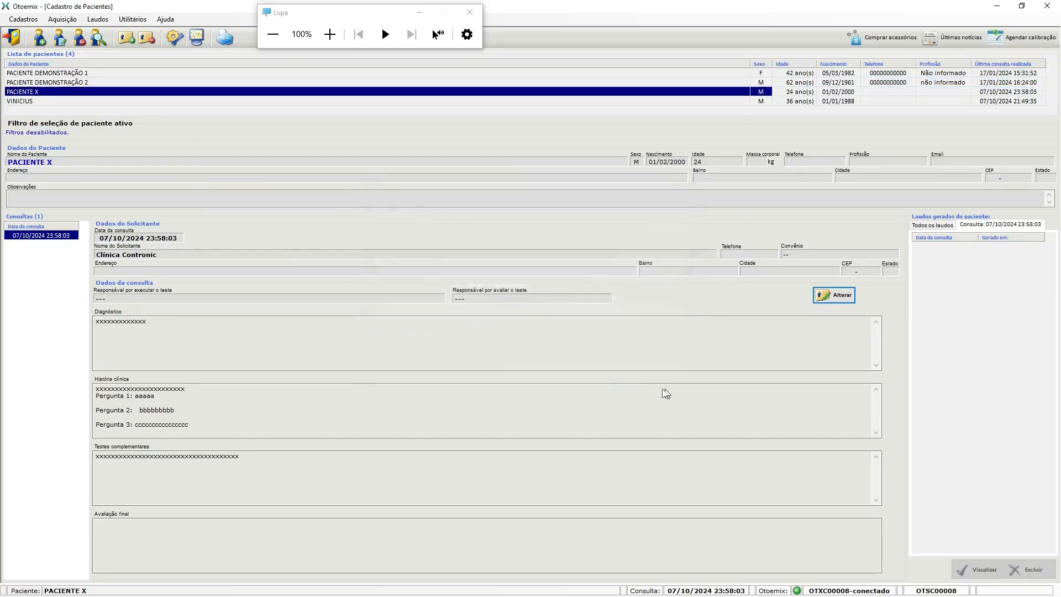
pyautogui.click(126, 38)
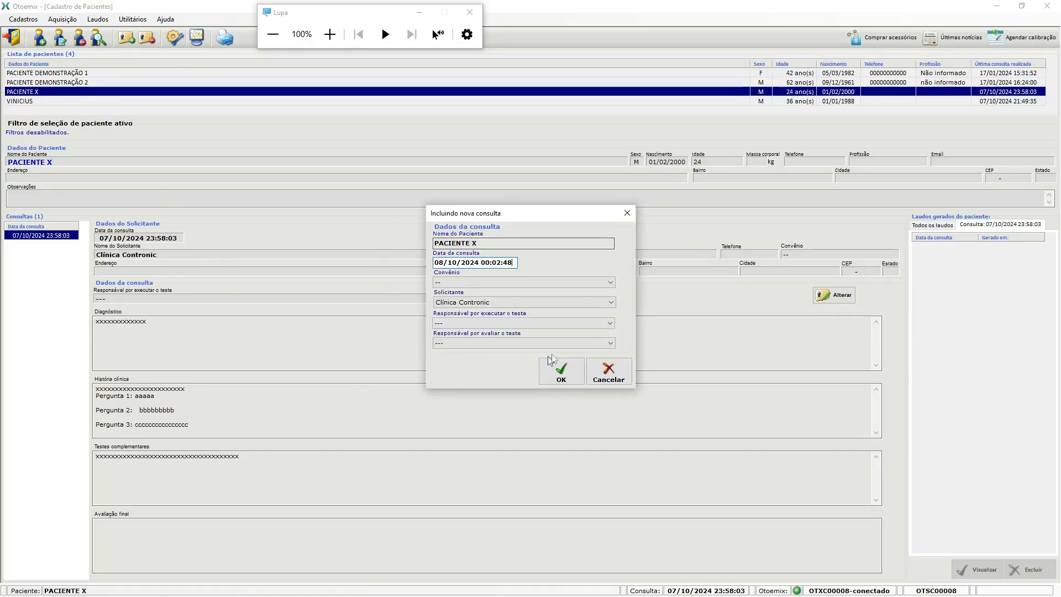
pyautogui.click(609, 372)
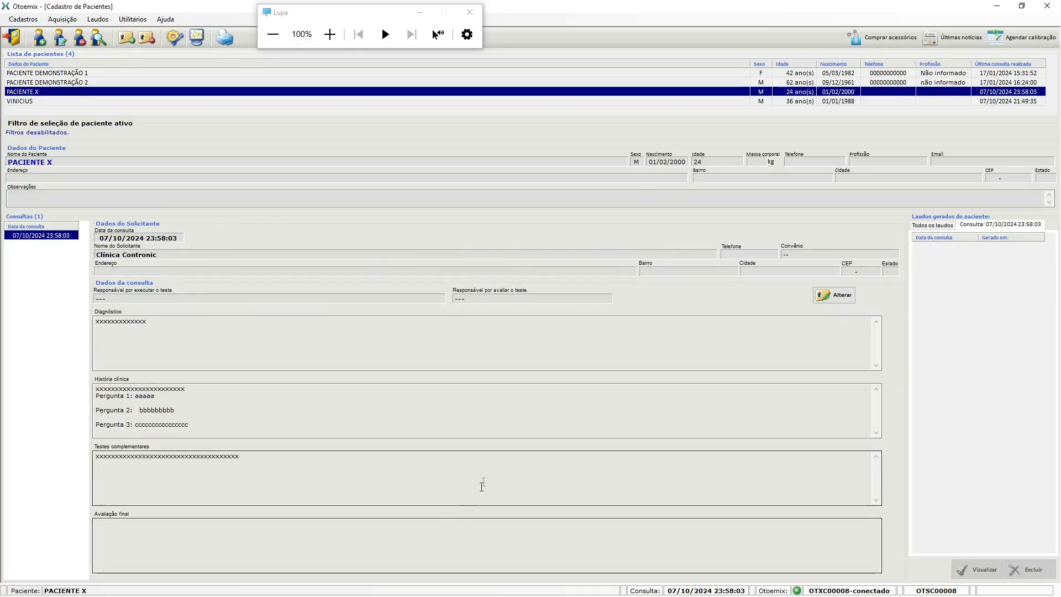